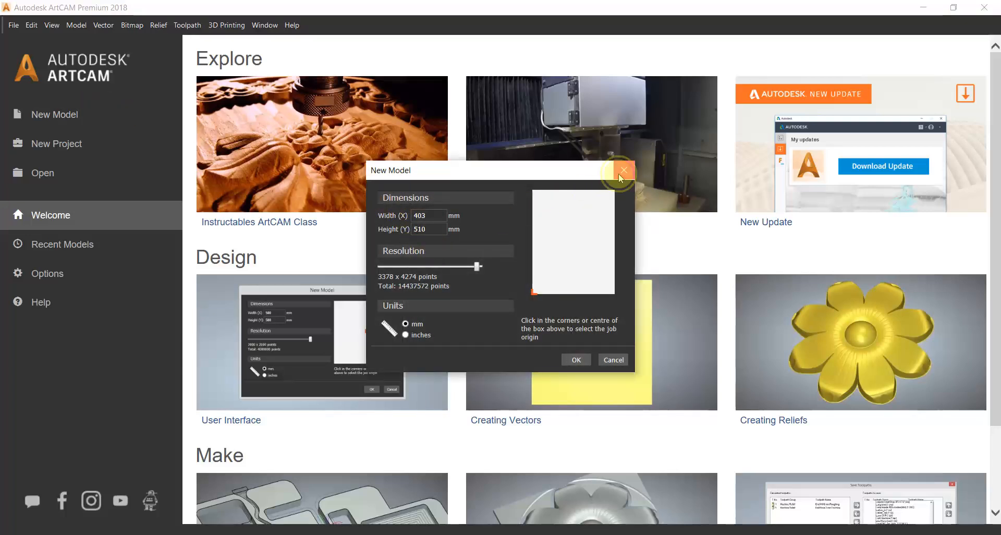
Look through the welcome page, the recent models list and the program options.
click(623, 171)
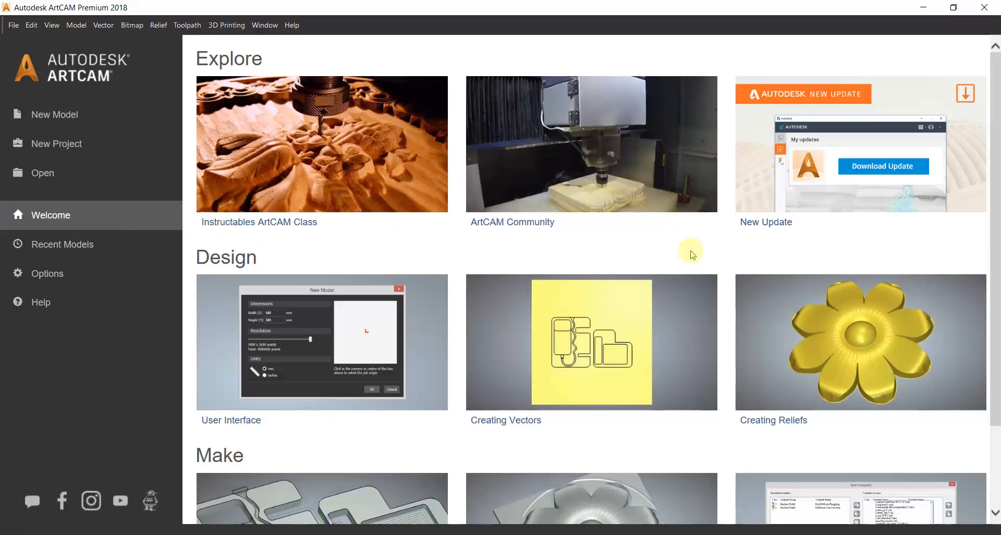
scroll(547, 263, down, 1)
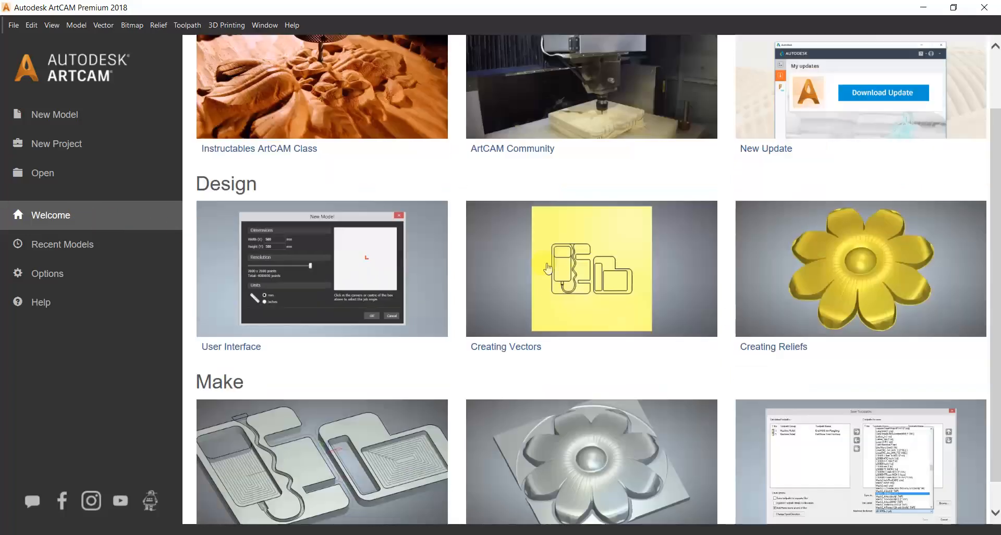
scroll(461, 323, down, 1)
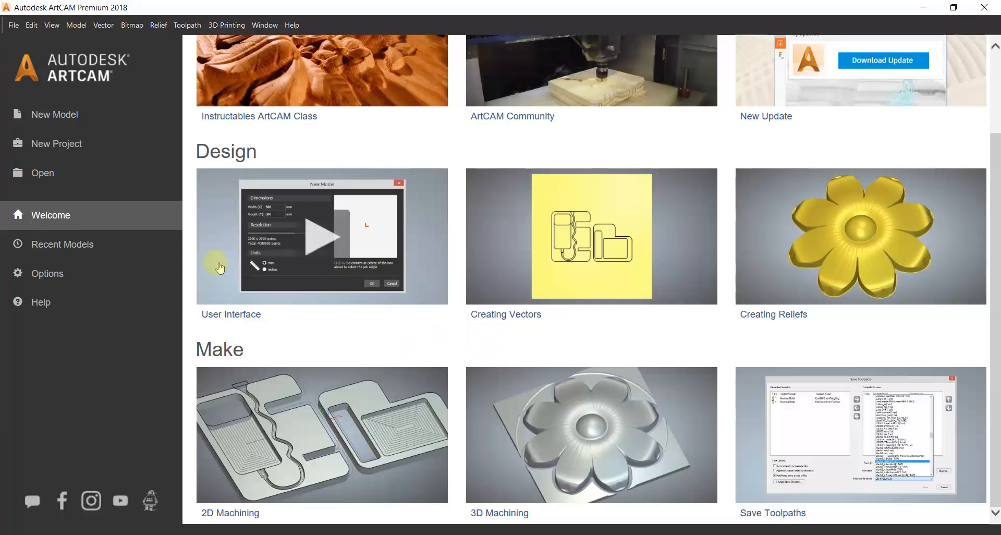
click(75, 250)
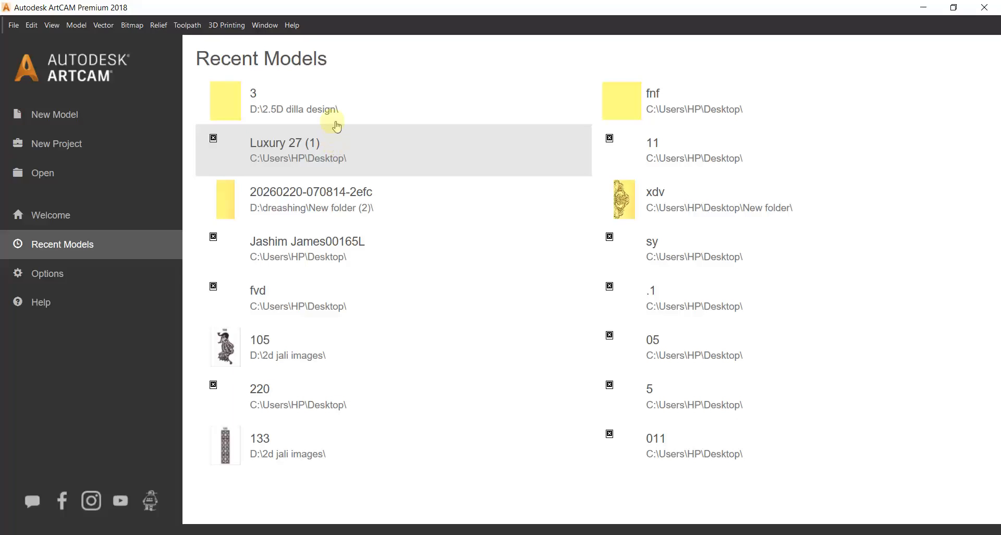
click(307, 112)
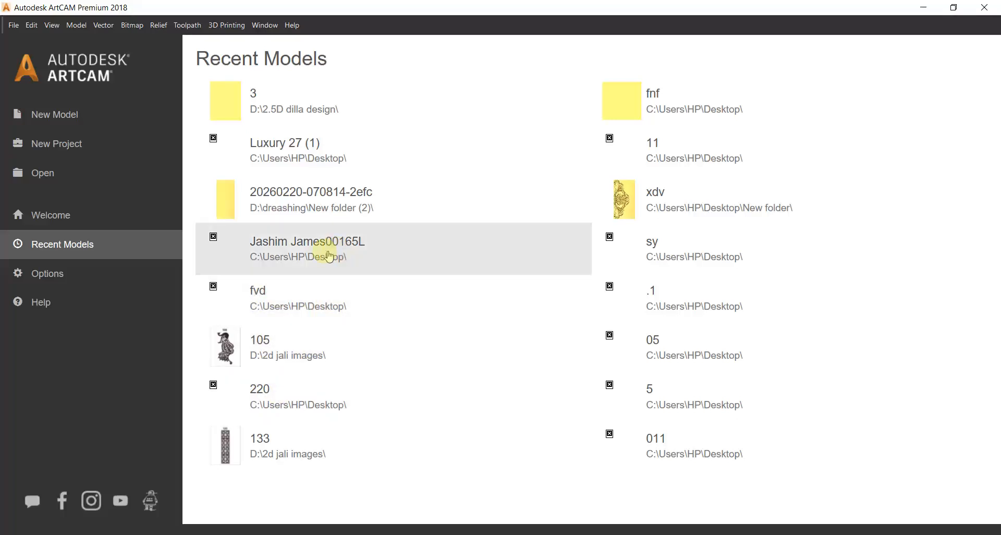
click(48, 275)
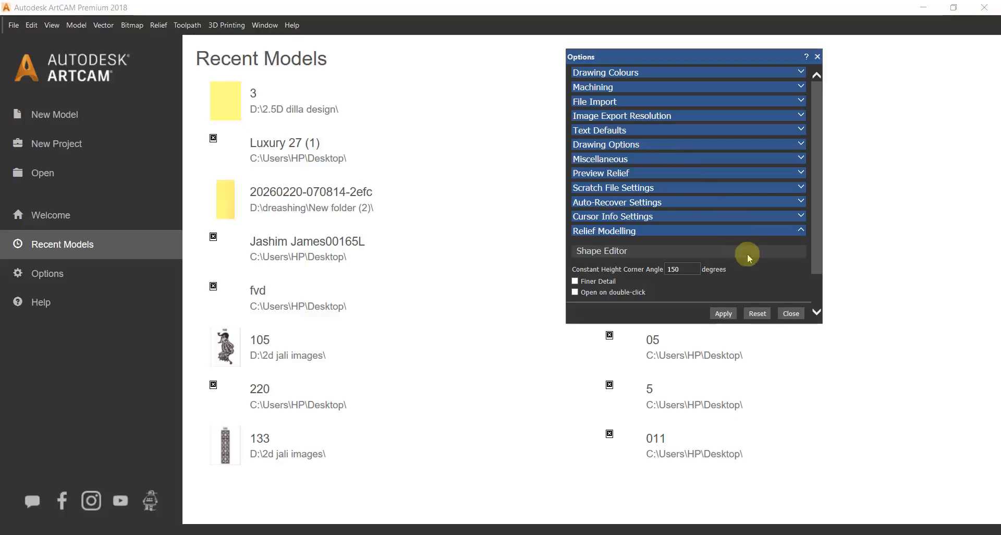
click(790, 313)
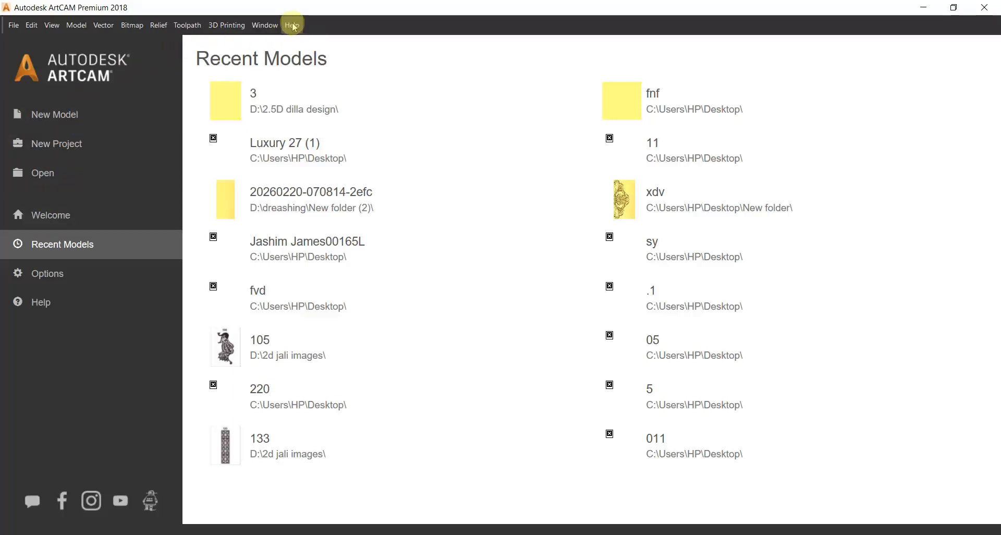
Start a new model and set both its width and height to 304.8 mm.
click(93, 117)
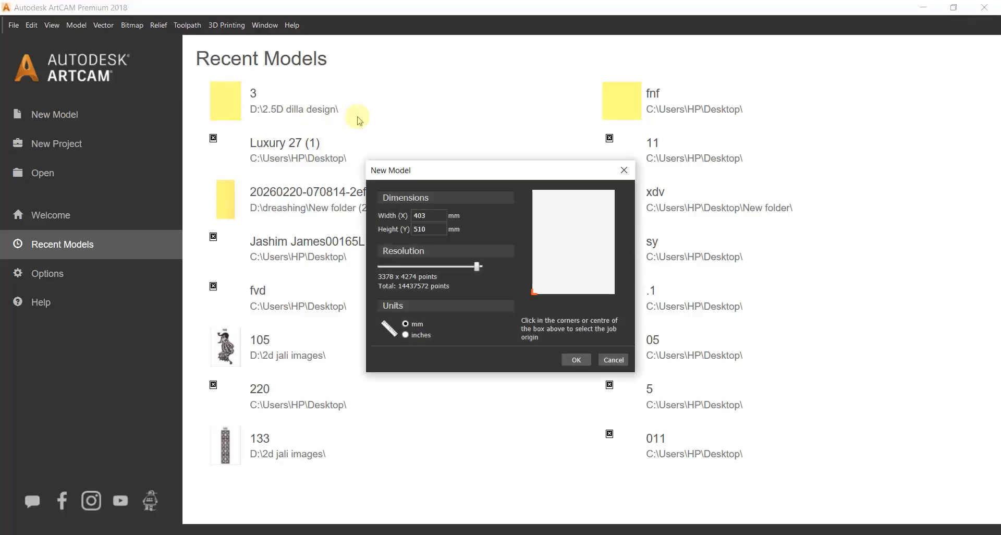
click(444, 213)
drag(444, 212, 235, 221)
text(630)
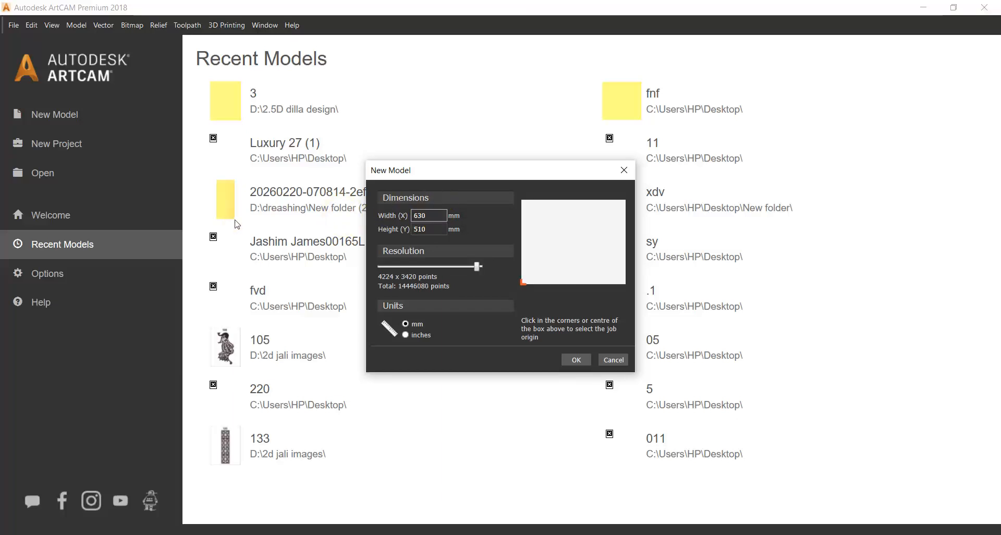
key(BackSpace)
key(BackSpace)
key(BackSpace)
text(30)
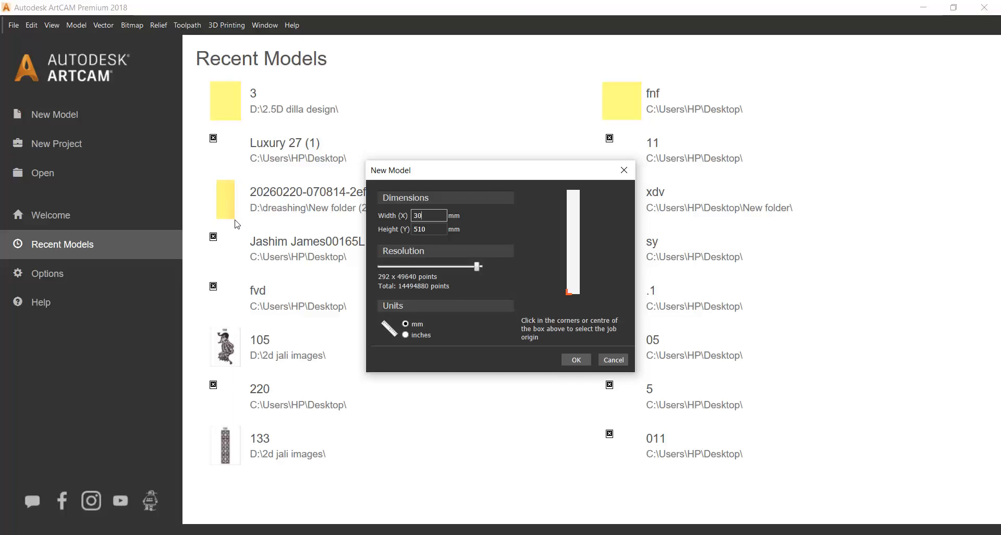
text(4)
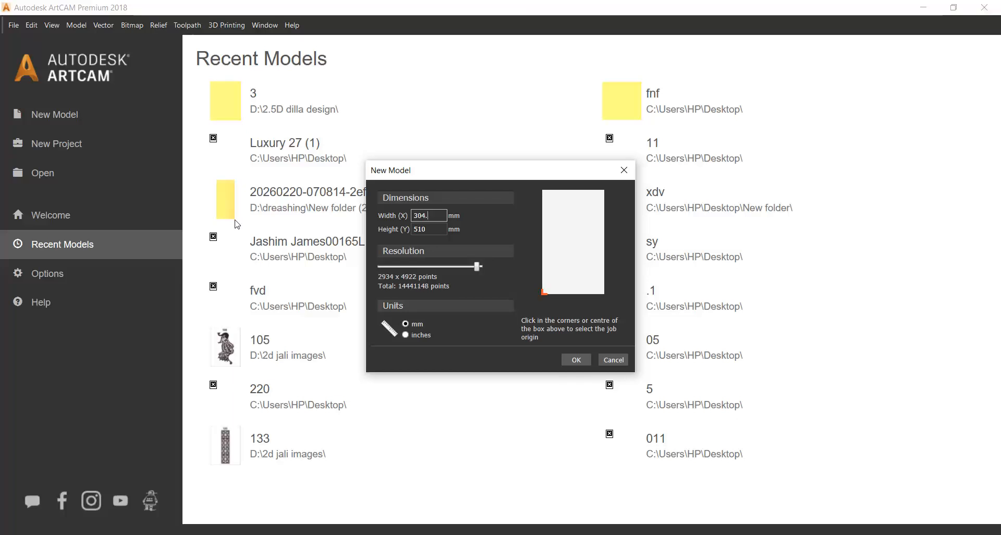
text(.8)
click(429, 229)
text(304)
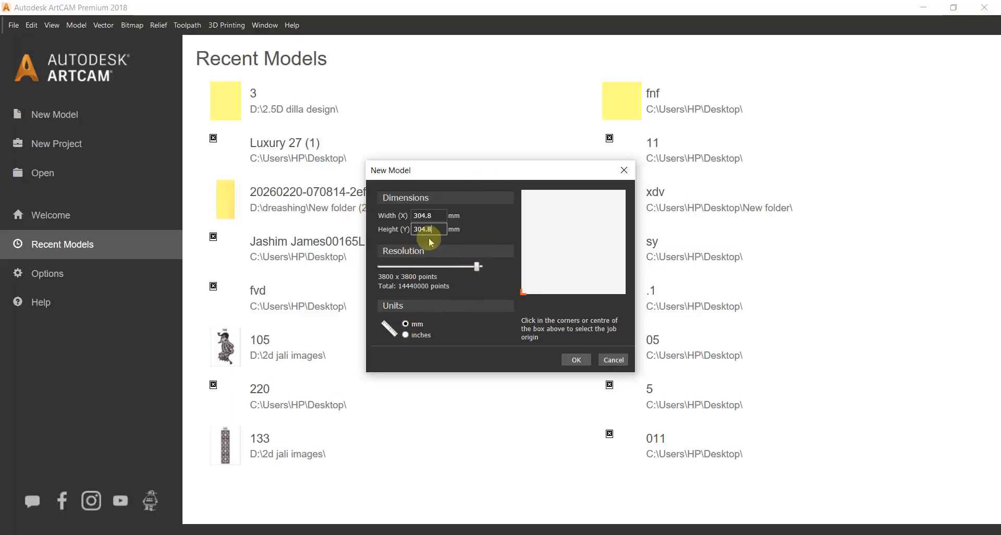
Switch the new model's units to inches and back to millimetres.
click(405, 335)
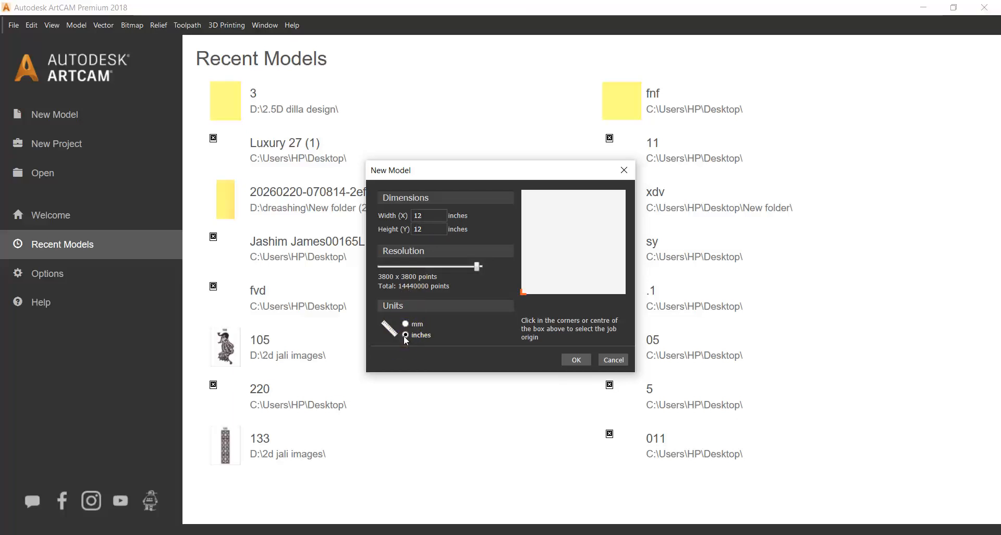
click(405, 324)
click(406, 335)
click(406, 324)
Try the job origin at the other corners, place it at the page's lower-left corner and create the model.
click(623, 292)
click(625, 189)
click(523, 190)
click(523, 293)
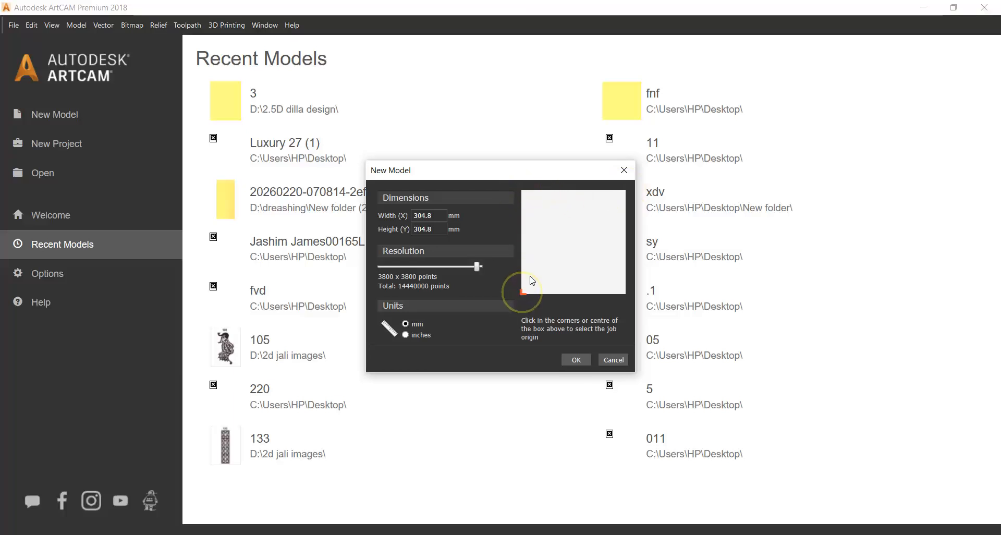
click(573, 241)
click(575, 359)
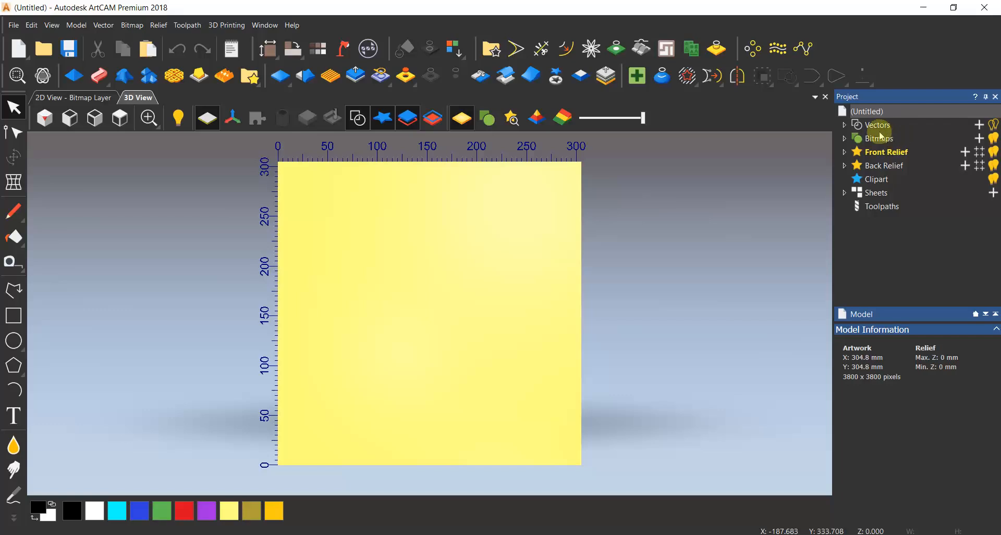
Expand the Vectors group in the project tree and switch to the 2D view of the bitmap layer.
click(844, 125)
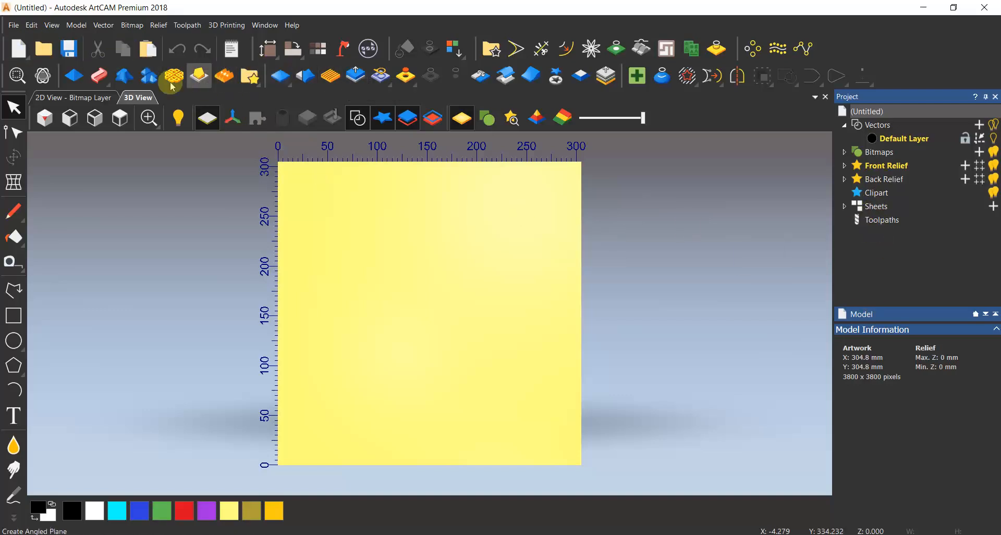
click(102, 26)
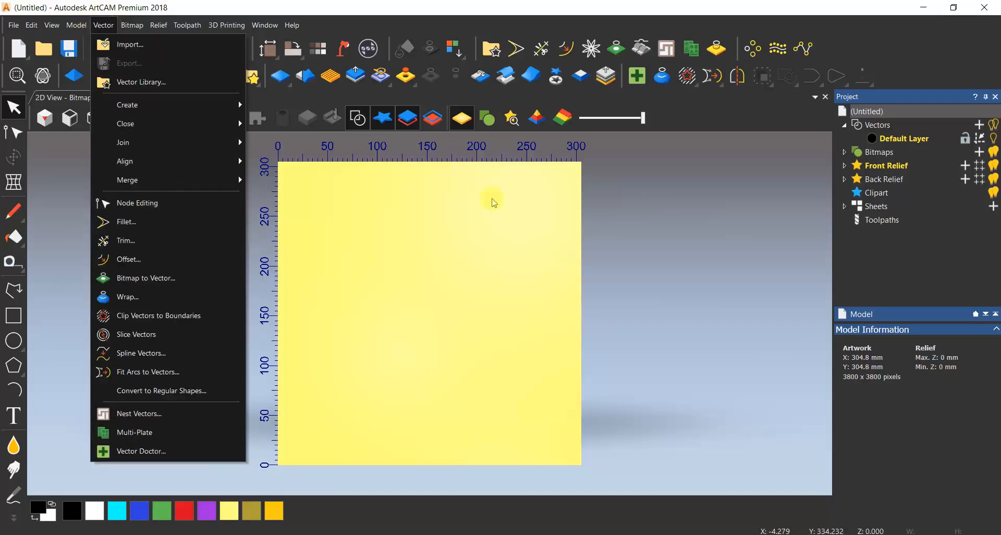
click(572, 215)
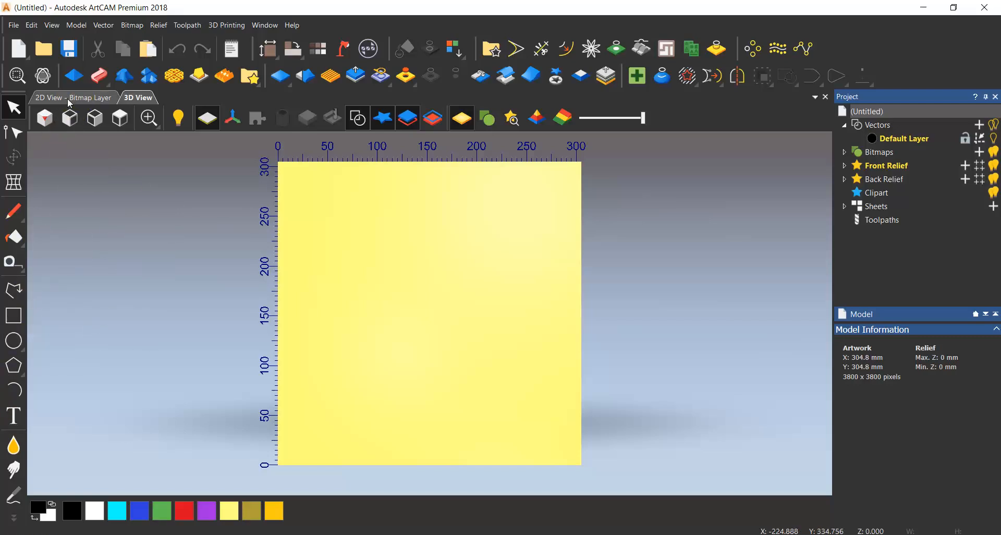
click(142, 100)
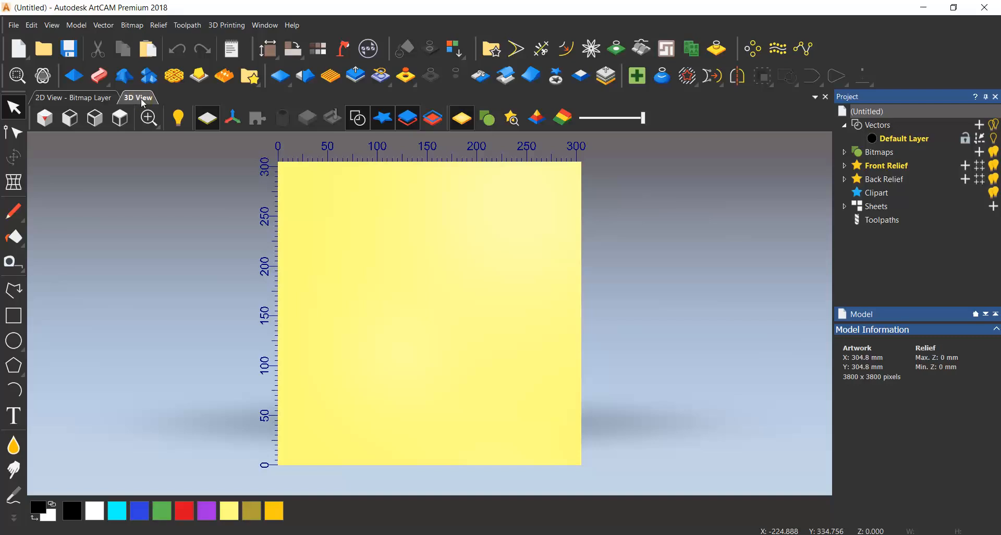
click(115, 105)
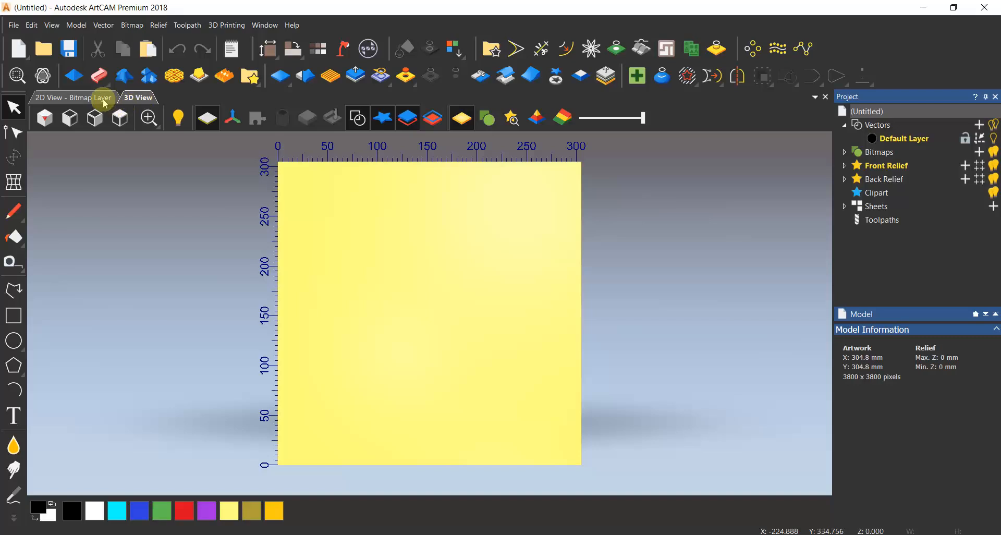
click(105, 100)
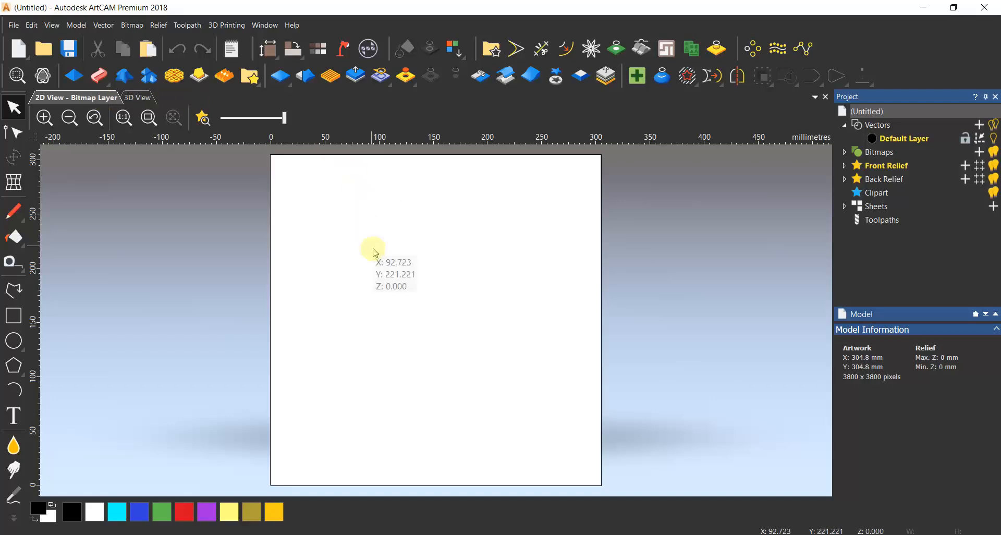
Examine the page in the 2D view with zoom in, zoom out, previous zoom, 1:1 scale and fit to window.
scroll(428, 270, down, 2)
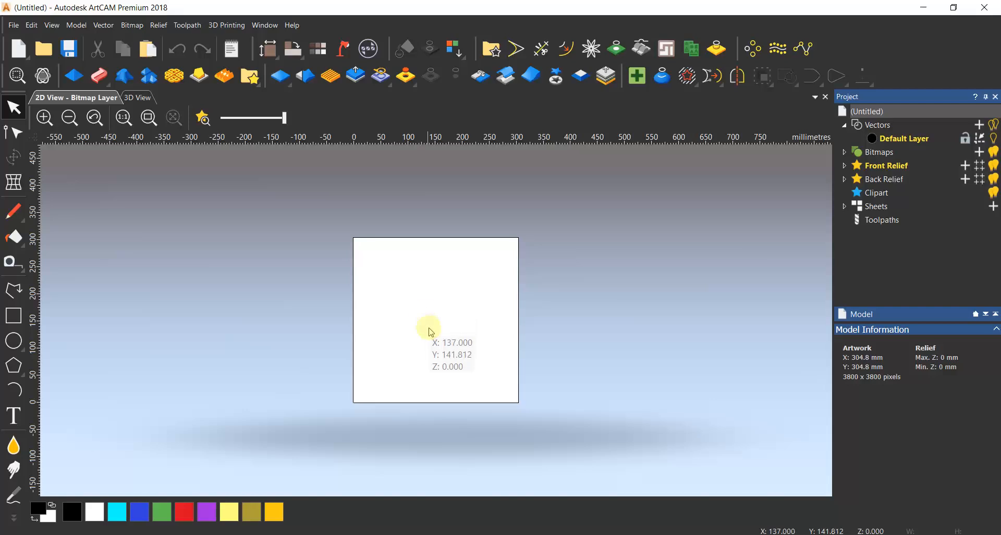
click(45, 123)
click(44, 123)
click(72, 120)
click(73, 119)
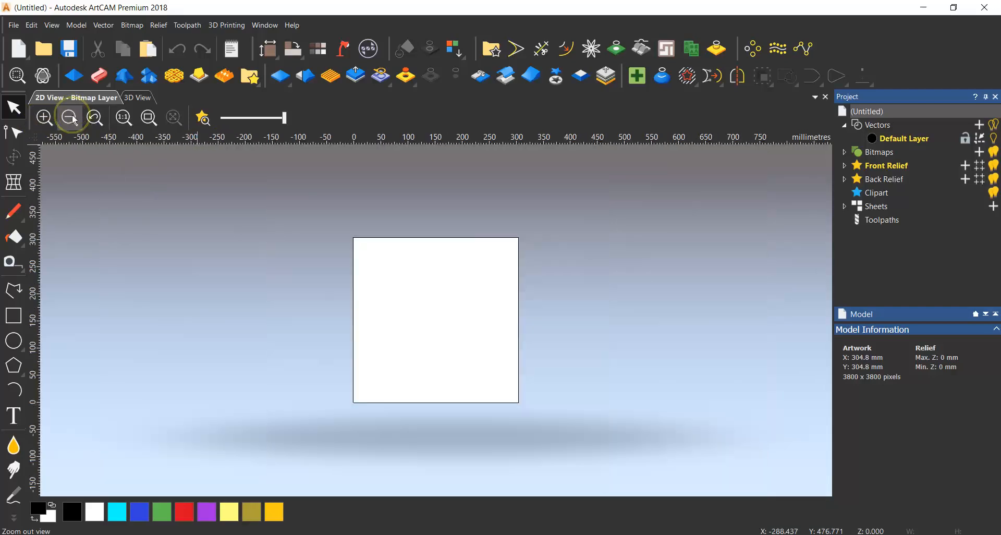
click(95, 120)
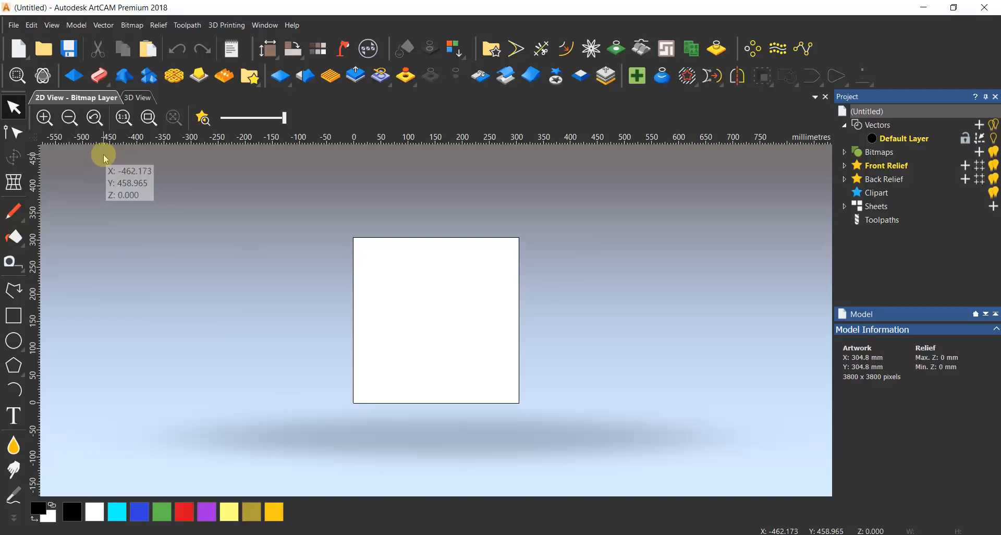
click(122, 116)
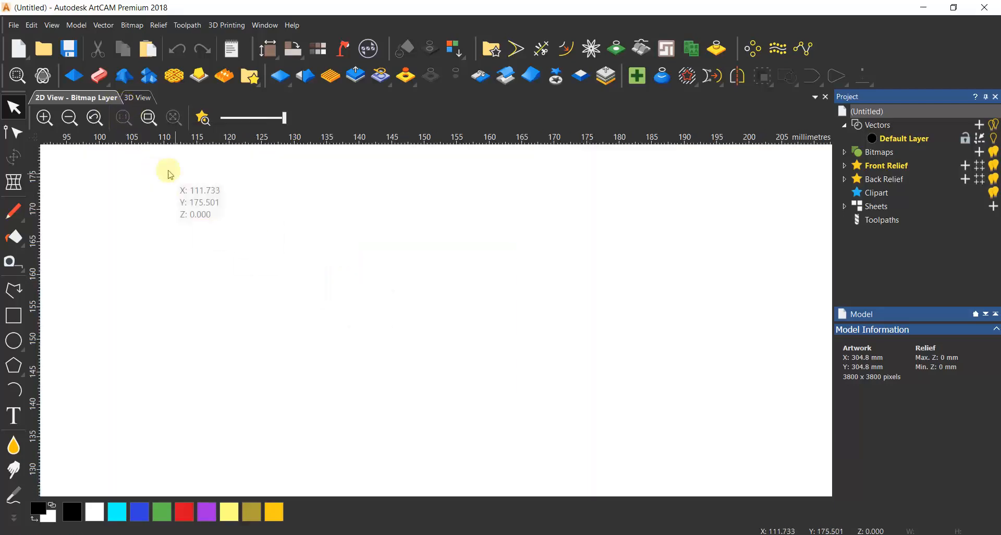
click(149, 117)
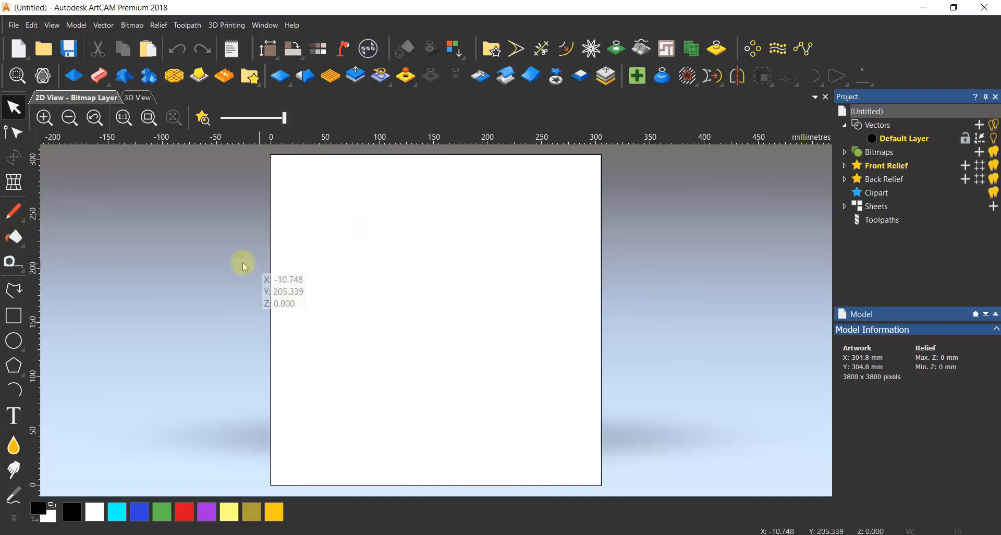
Draw an open four-point polyline with two crossing segments, about 101 × 69 mm, near the middle of the page and deselect it.
click(13, 289)
click(384, 320)
click(493, 253)
click(480, 326)
click(384, 261)
right_click(393, 262)
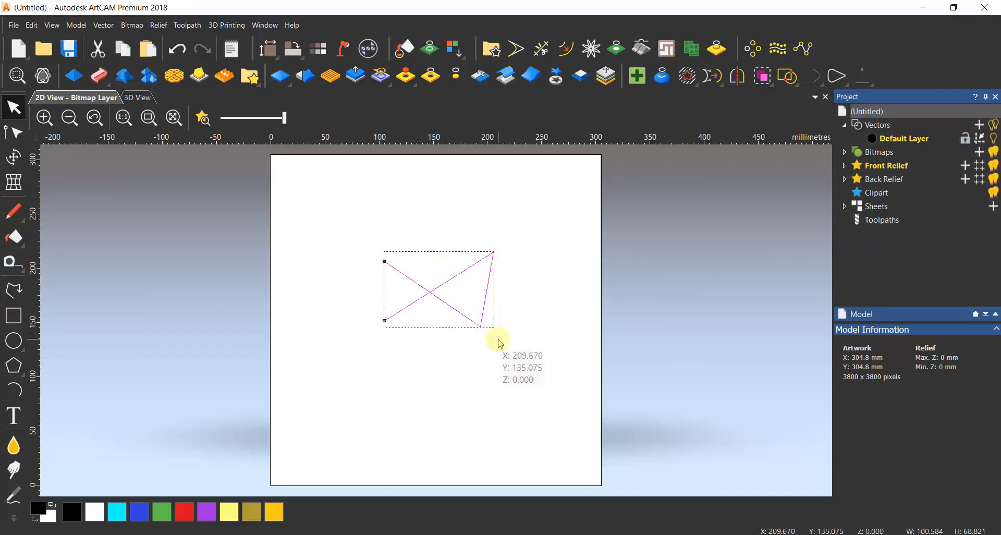
click(496, 324)
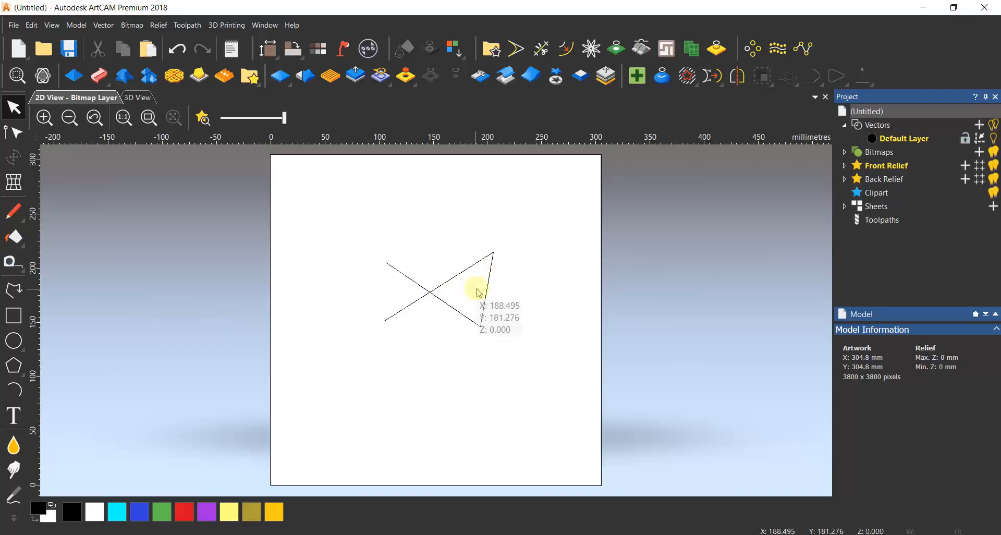
Lower the 2D relief preview setting to near its minimum and restore it to its maximum.
drag(284, 125, 227, 121)
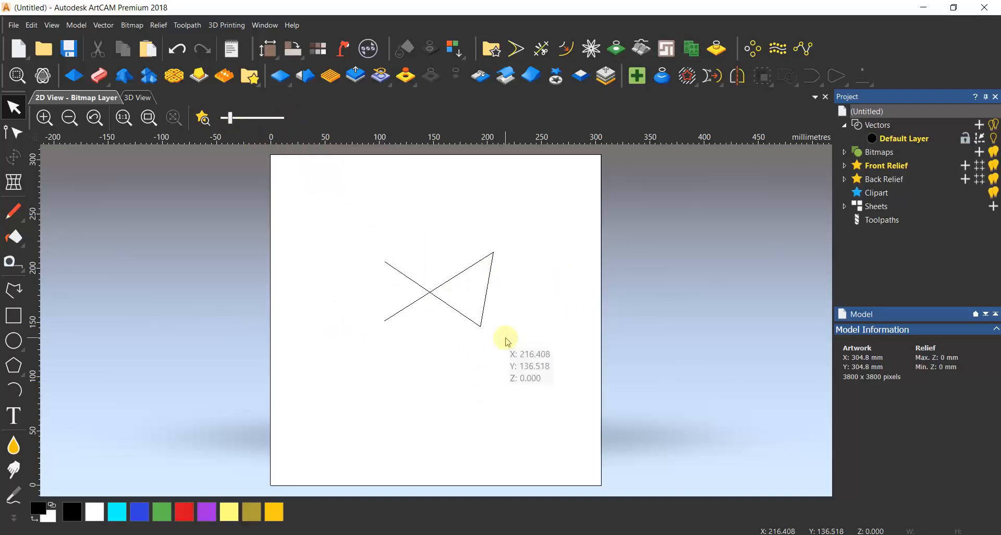
drag(477, 271, 412, 339)
click(426, 372)
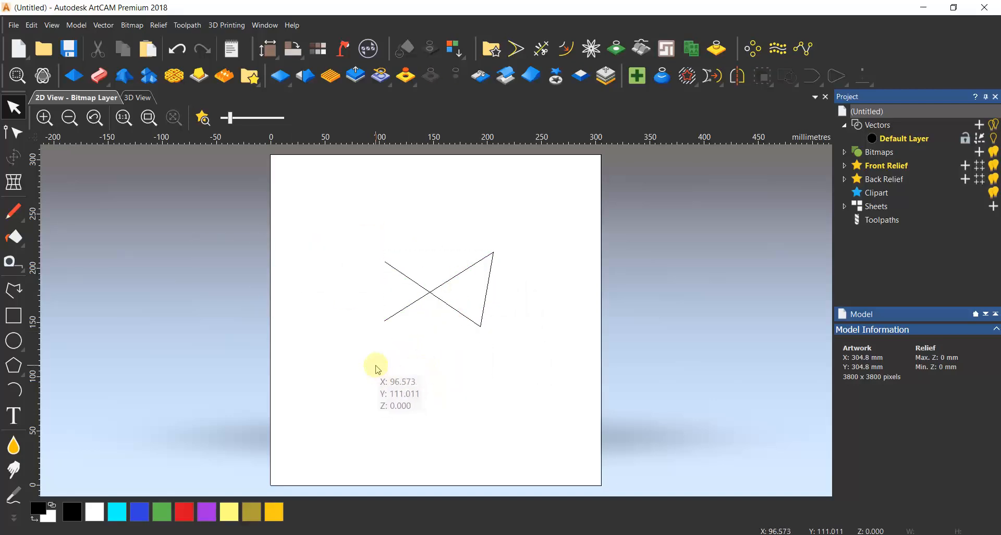
drag(229, 124, 373, 141)
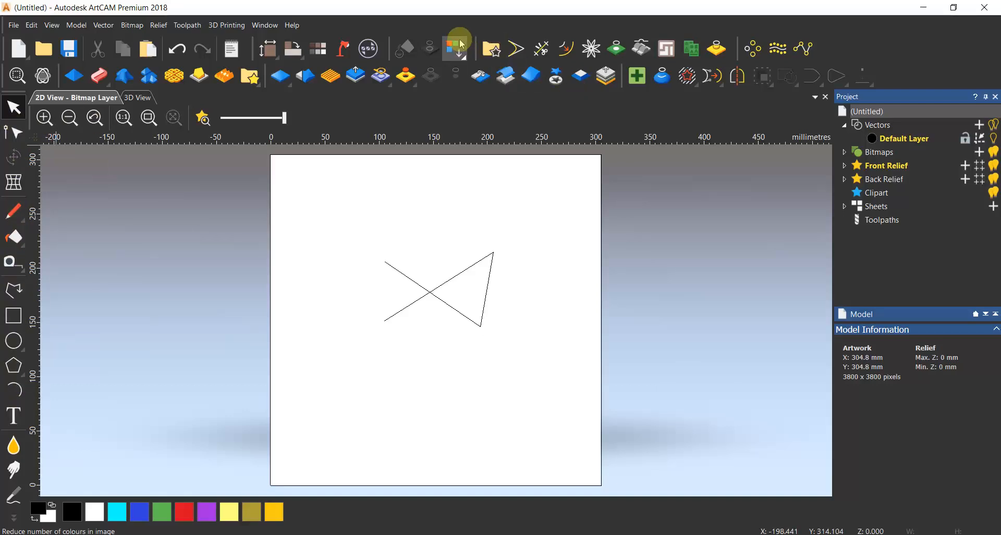
Undock the Vector Creation, Fill Tools and Relief Editing tool groups so they float over the workspace.
drag(475, 45, 544, 109)
drag(740, 46, 753, 116)
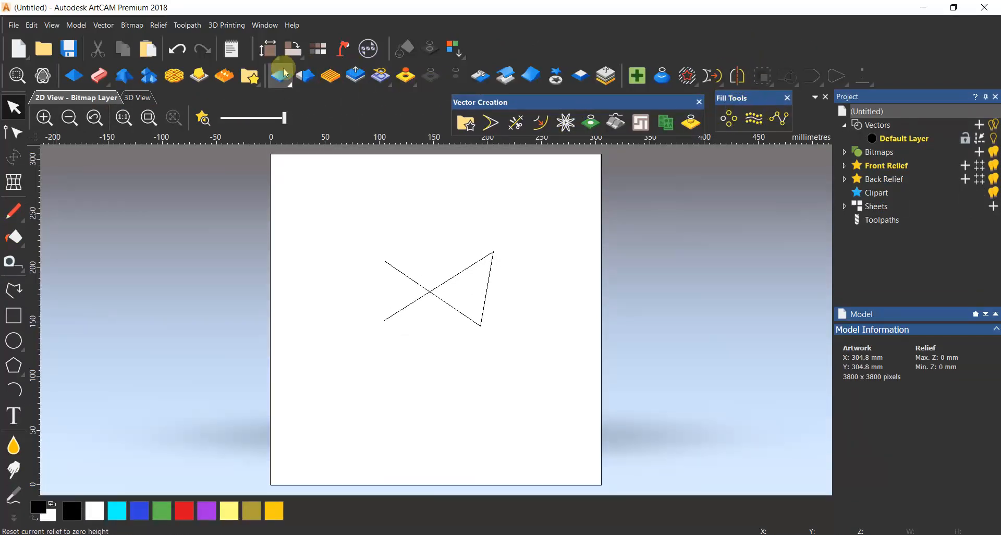
drag(262, 73, 269, 122)
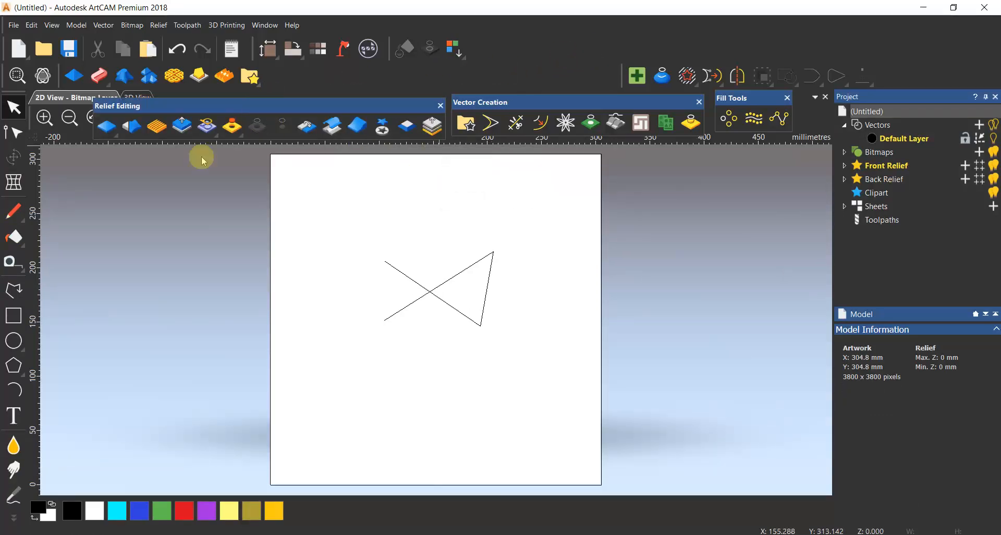
drag(202, 110, 232, 165)
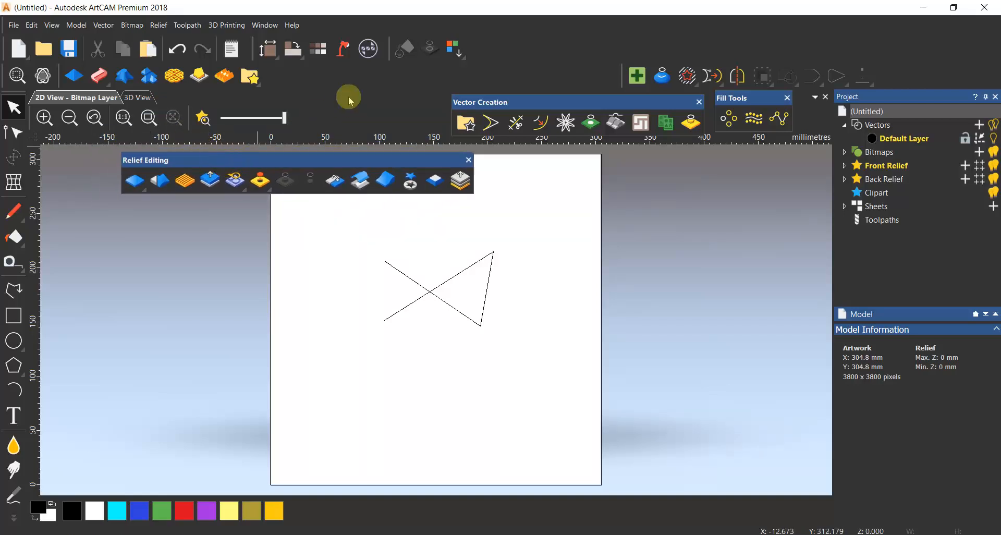
Redock the floating tool groups by applying the Standard workspace layout.
click(272, 25)
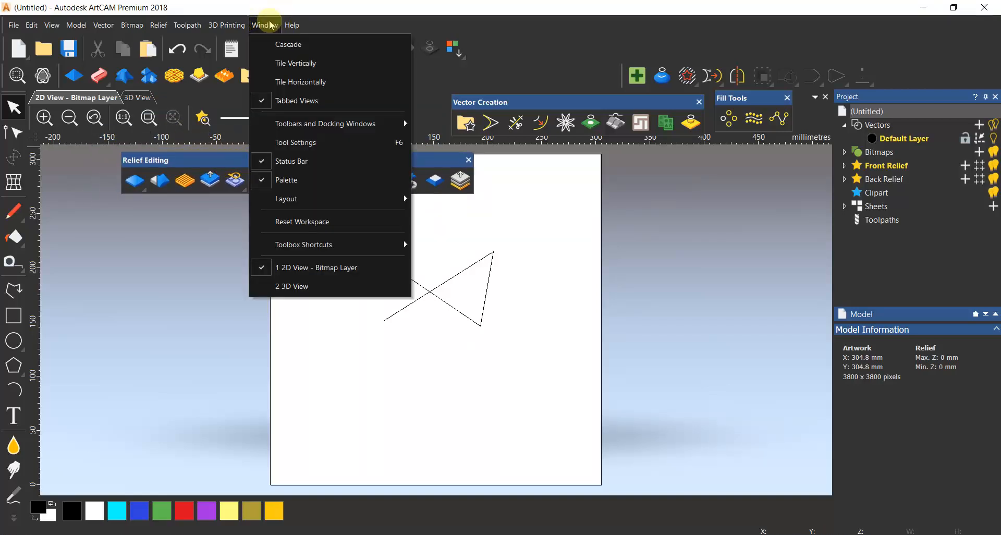
mouse_move(297, 198)
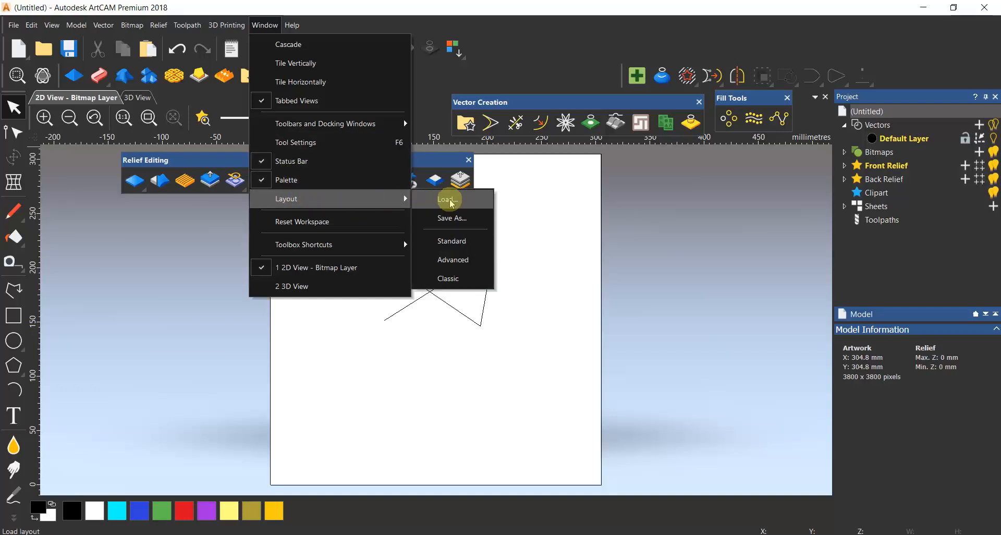
click(456, 243)
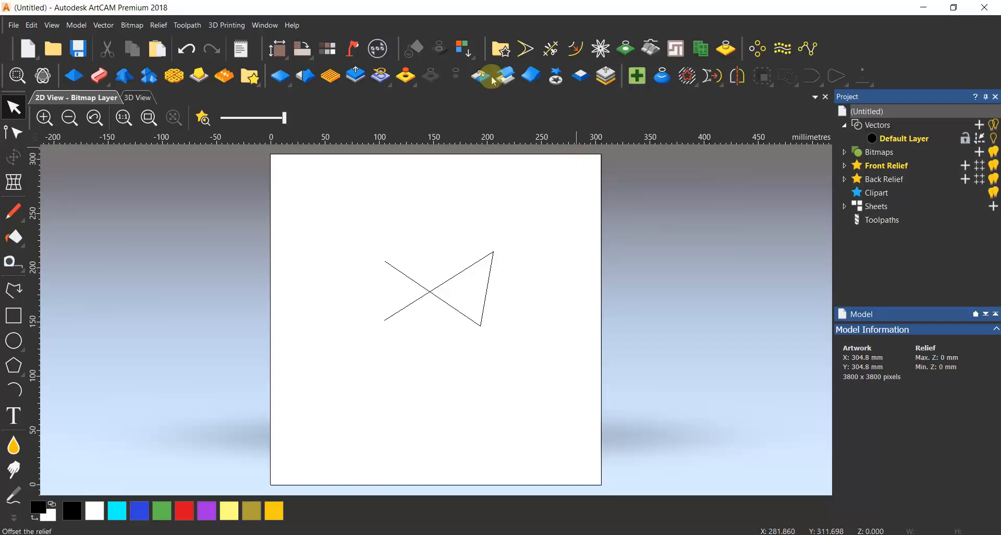
Switch the workspace to the Advanced layout.
click(263, 25)
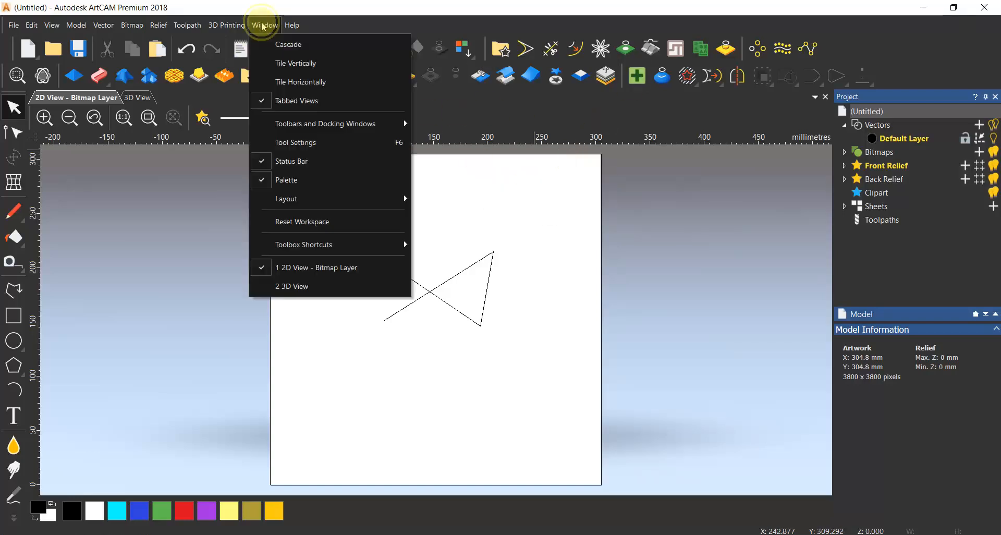
mouse_move(313, 203)
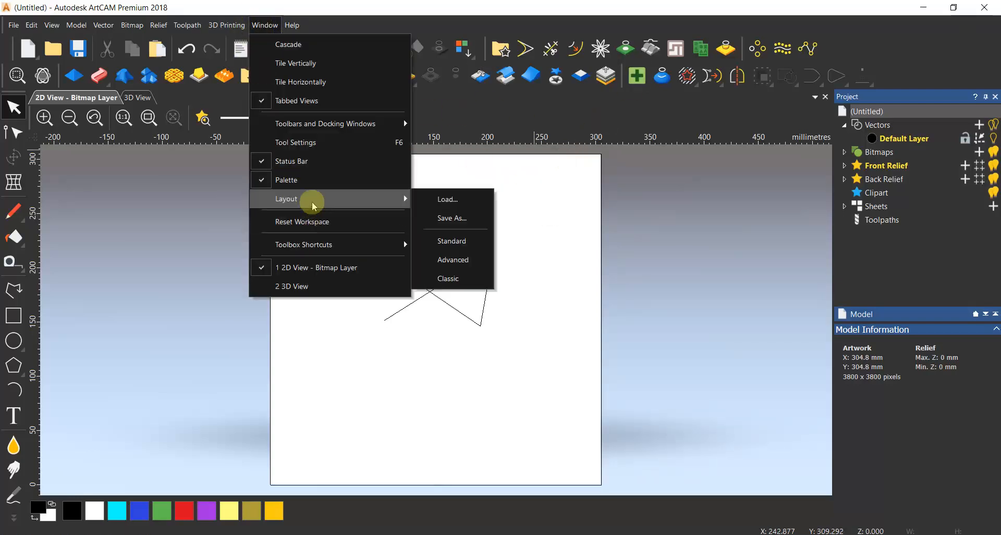
click(459, 265)
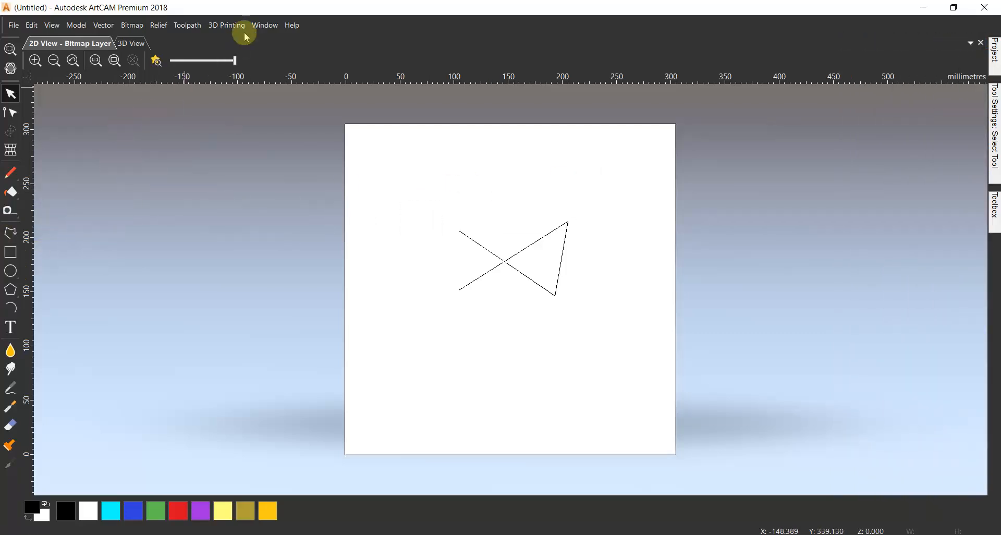
Switch the workspace to the Classic layout and look through the tool groups in its Assistant.
click(261, 32)
mouse_move(333, 198)
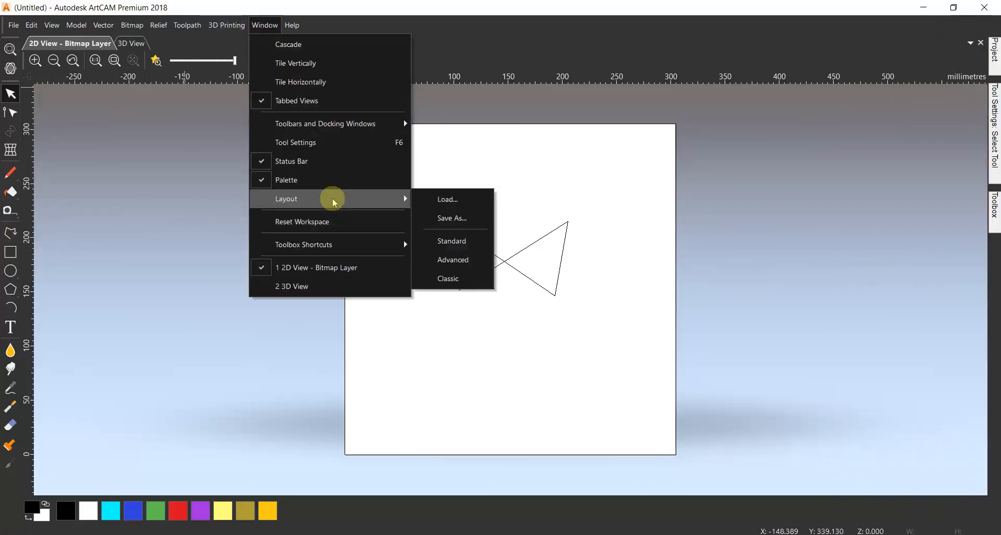
click(443, 282)
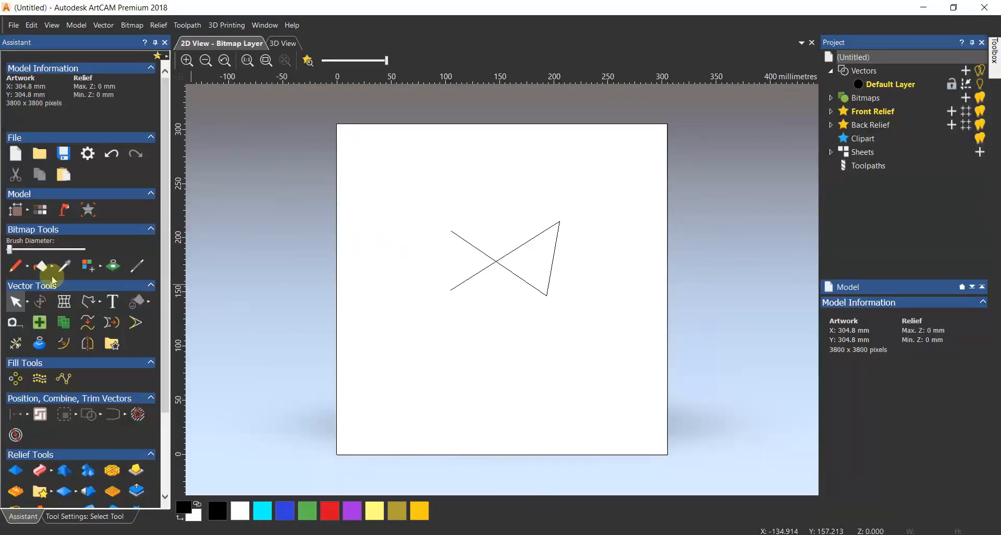
scroll(86, 253, down, 3)
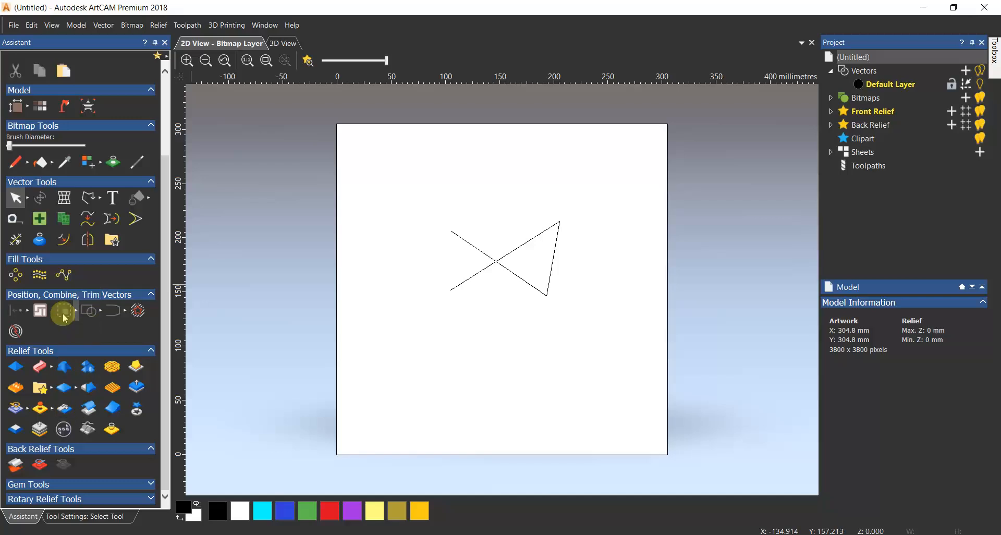
scroll(64, 318, up, 3)
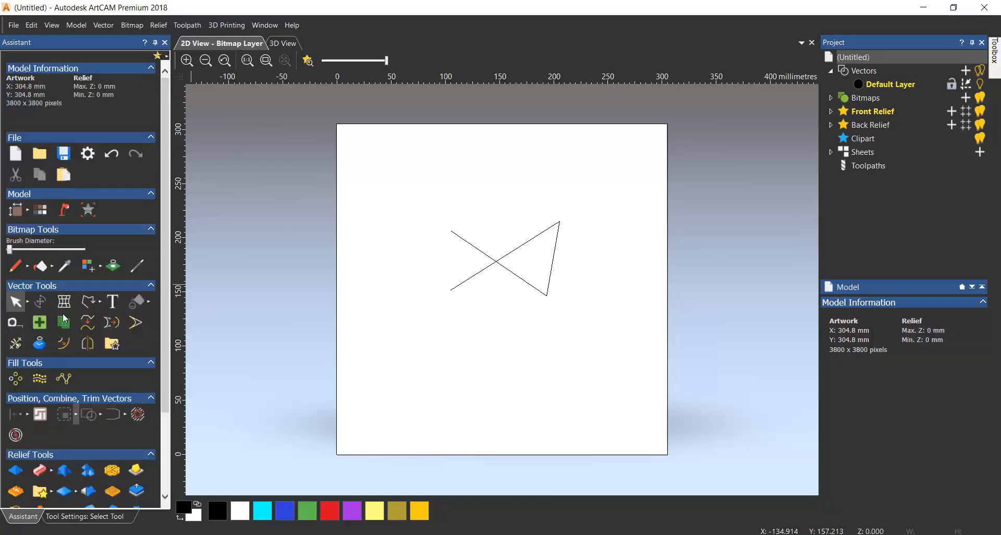
Return the workspace from the Classic to the Standard layout, and select and deselect the crossing polyline.
click(264, 25)
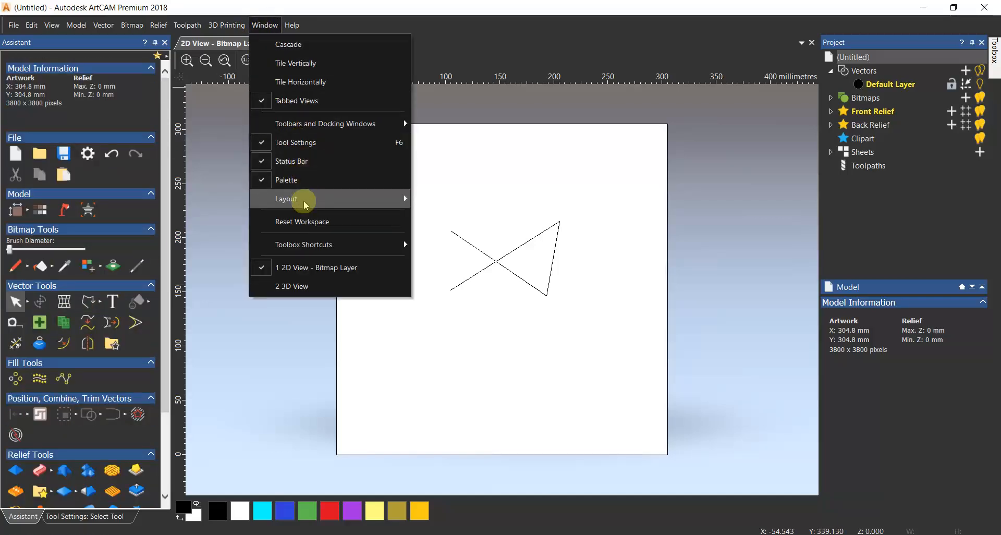
mouse_move(297, 198)
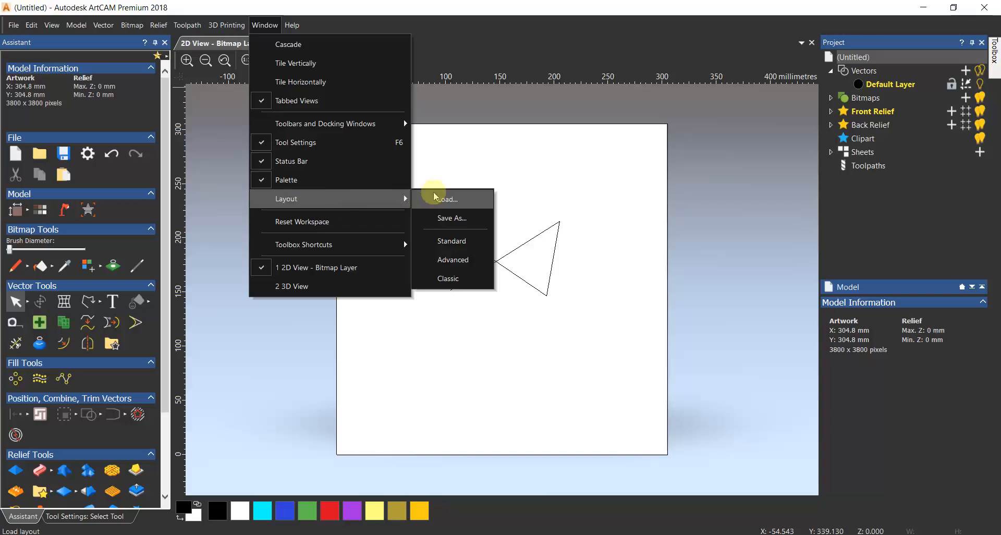
click(453, 240)
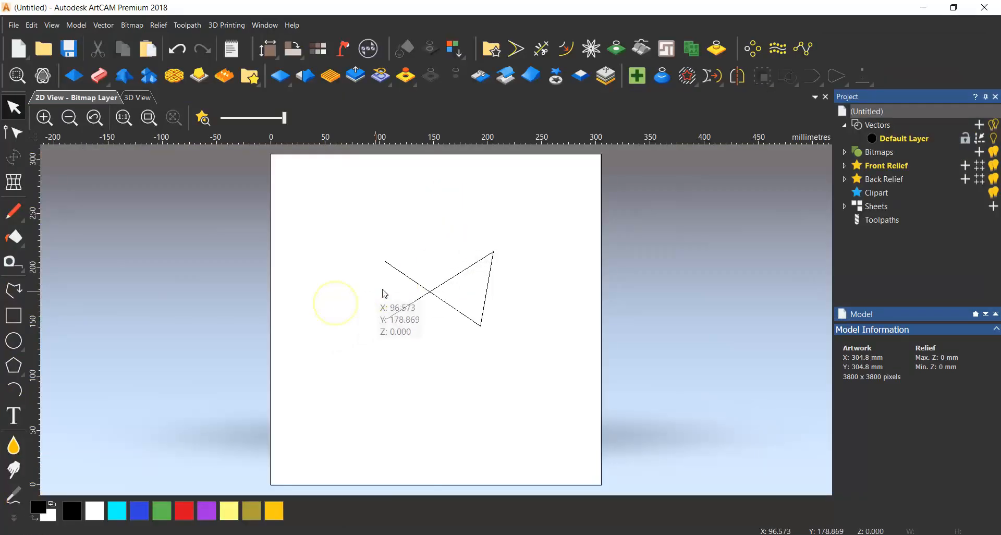
click(423, 288)
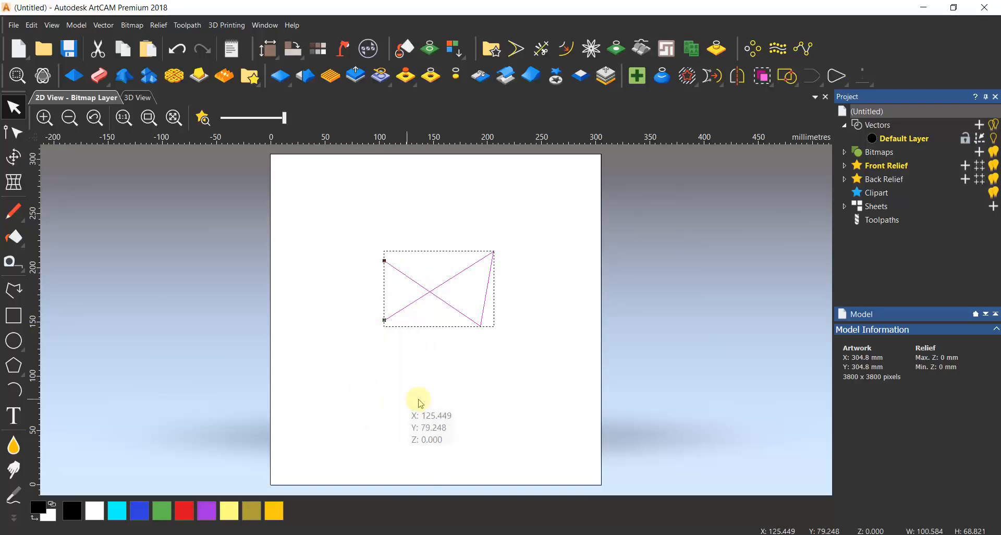
click(478, 396)
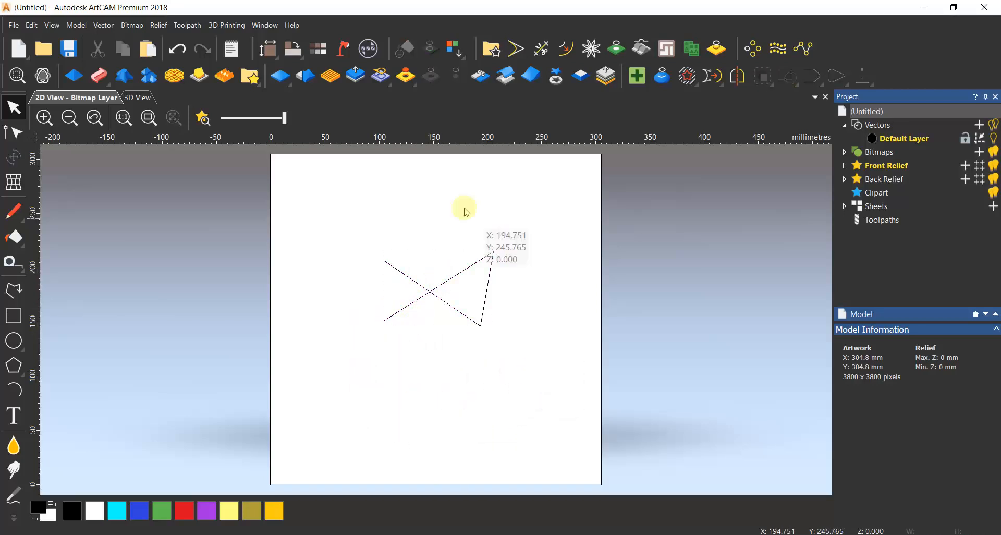
Save the current workspace layout to the Desktop as an ArtCAM Layout file named hhh.
click(265, 25)
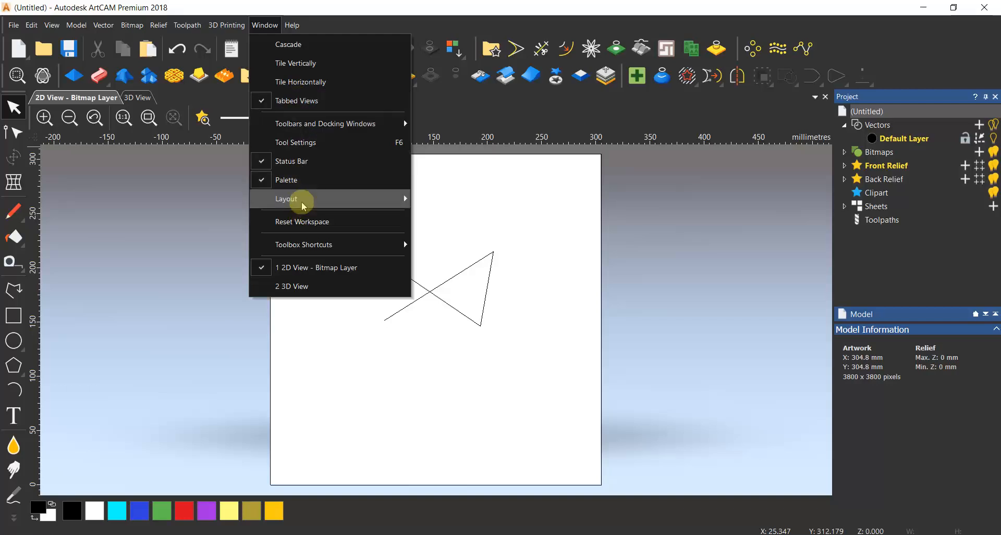
mouse_move(302, 198)
click(445, 217)
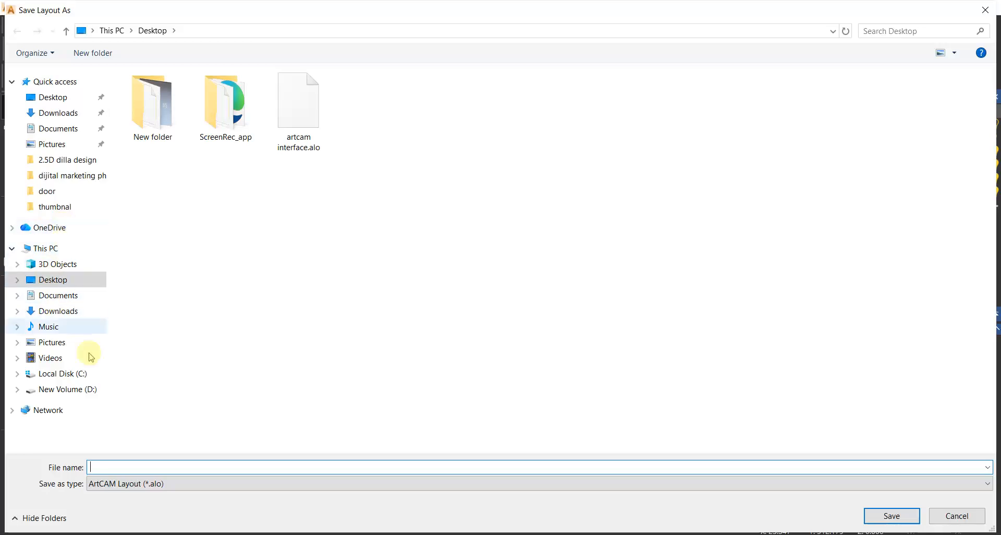
click(144, 470)
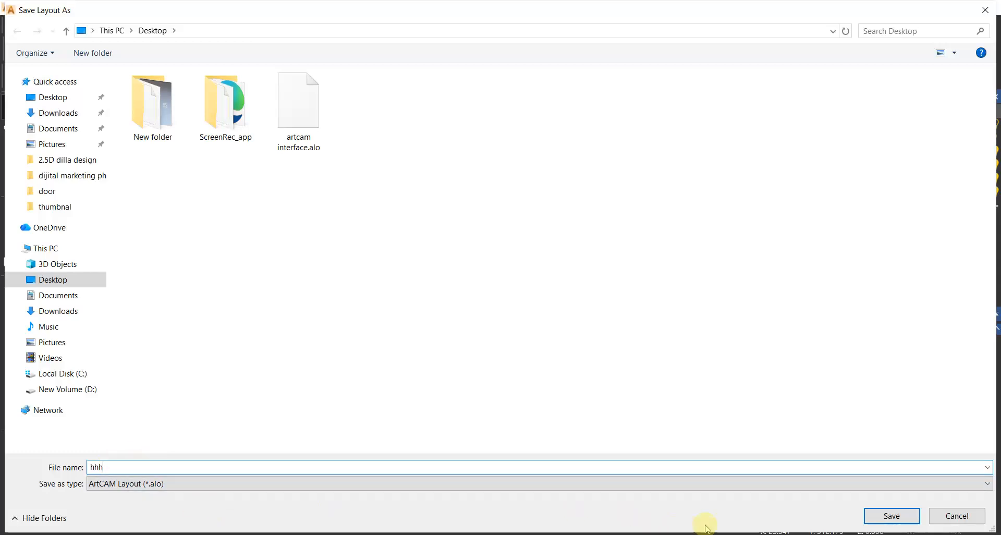
click(884, 517)
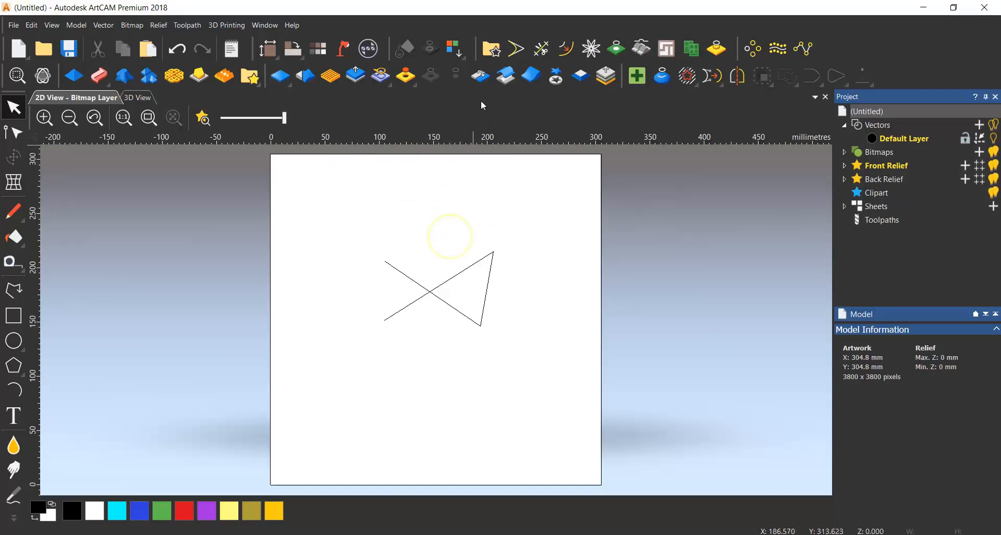
Undock the Vector Creation, Fill Tools and Model tool groups so they float over the workspace.
double_click(474, 49)
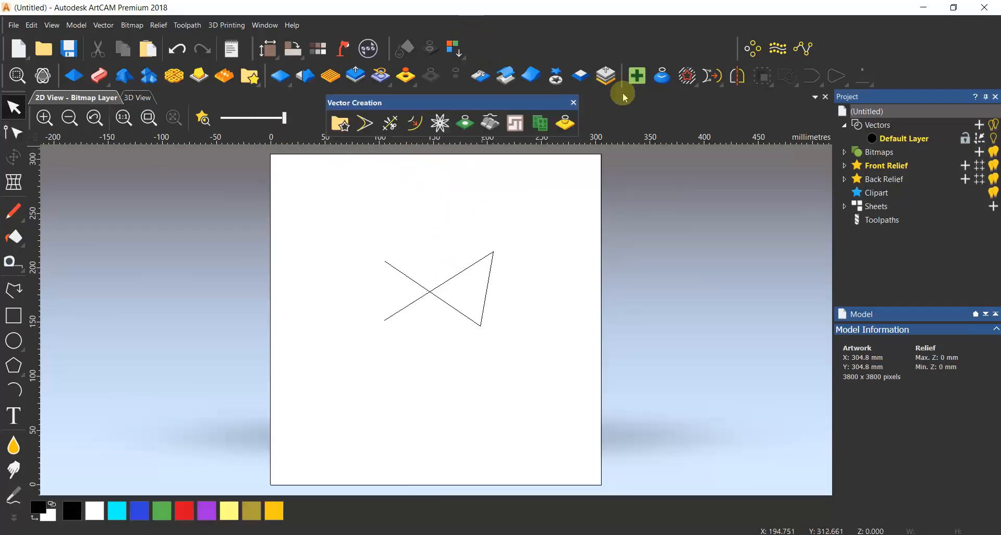
drag(745, 51, 656, 184)
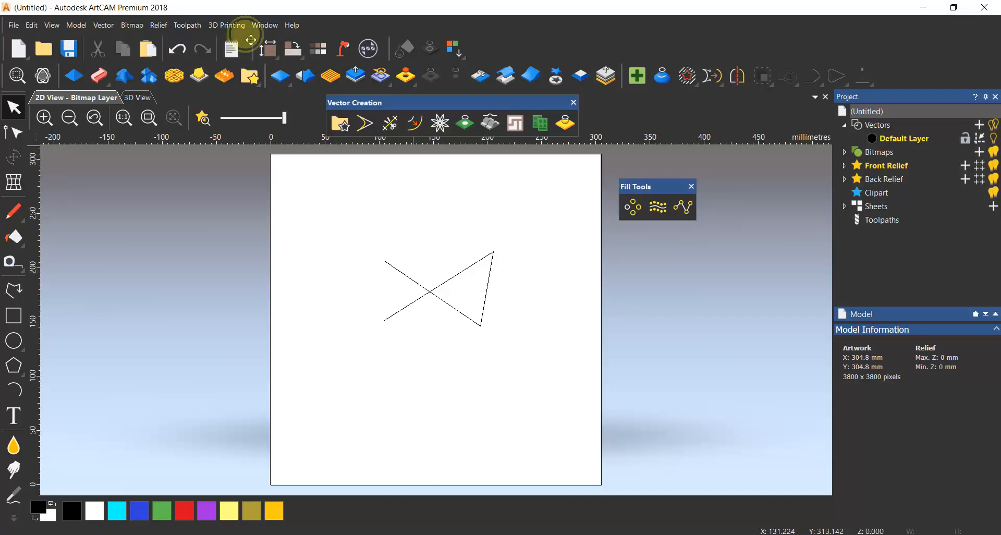
drag(252, 41, 218, 178)
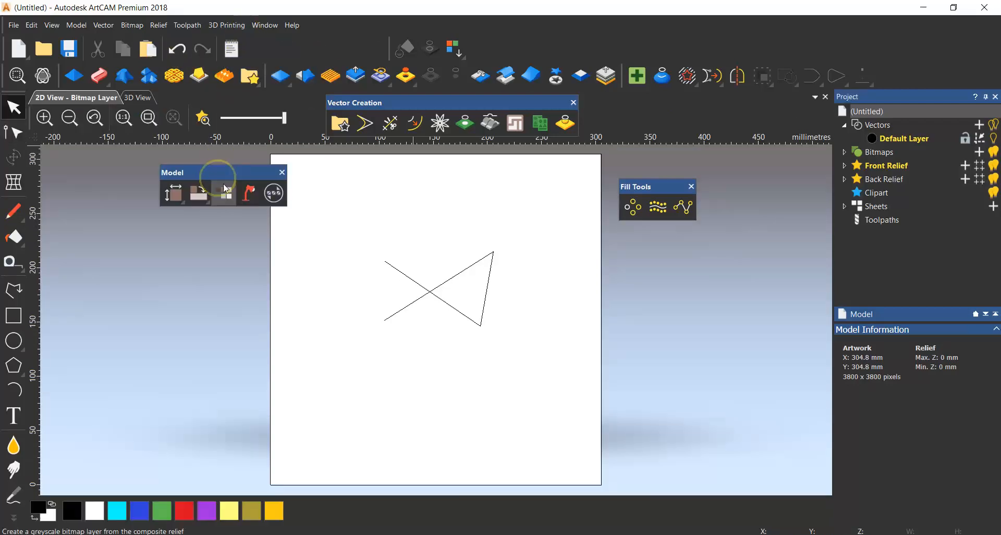
Load the saved layout hhh.alo from the Desktop to restore the docked tool groups.
click(264, 25)
mouse_move(296, 198)
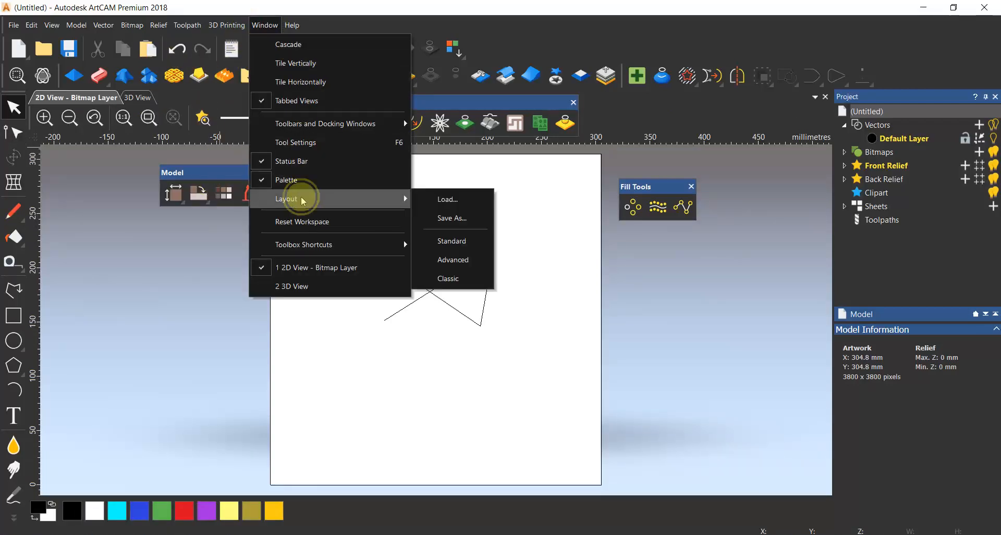
click(449, 199)
click(367, 112)
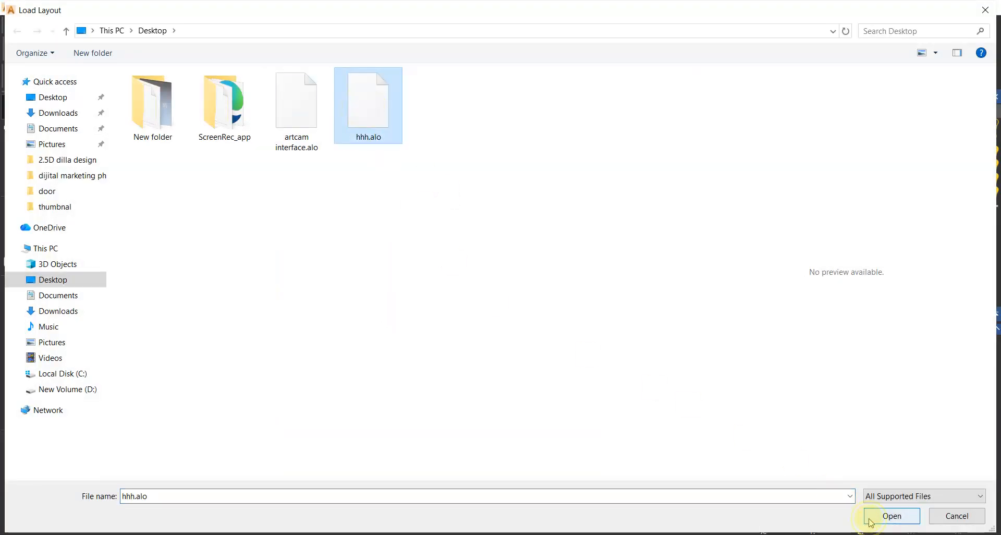
click(870, 520)
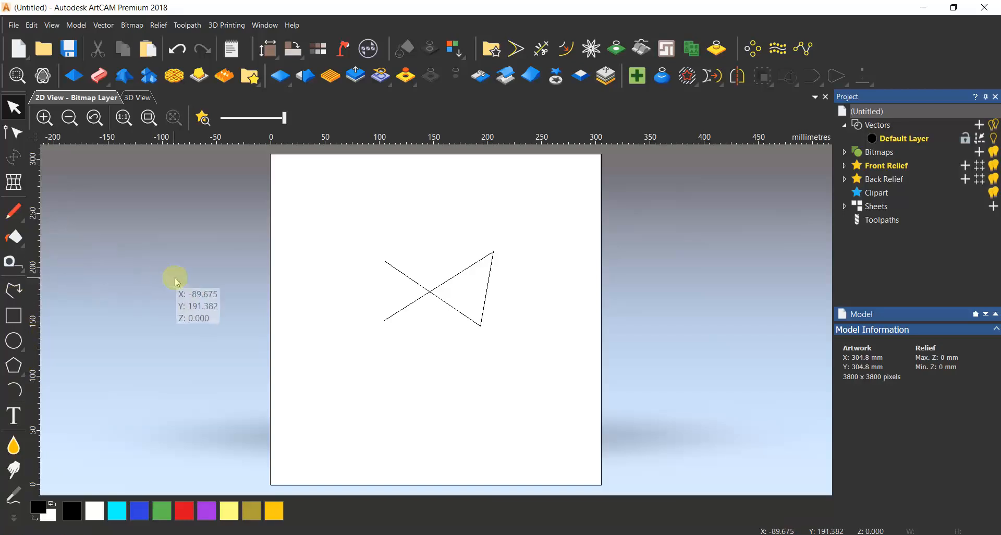
Delete the crossing polyline from the page.
click(408, 278)
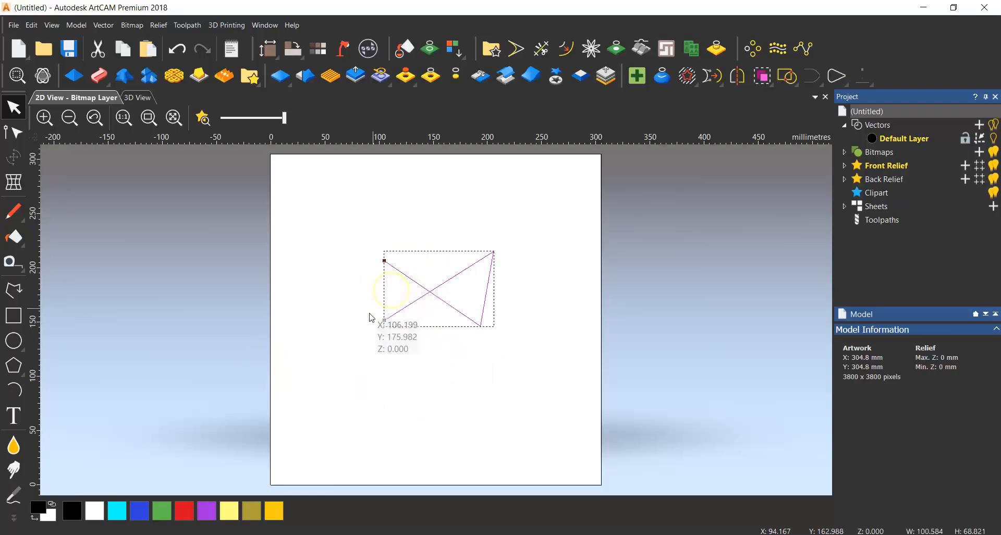
key(Delete)
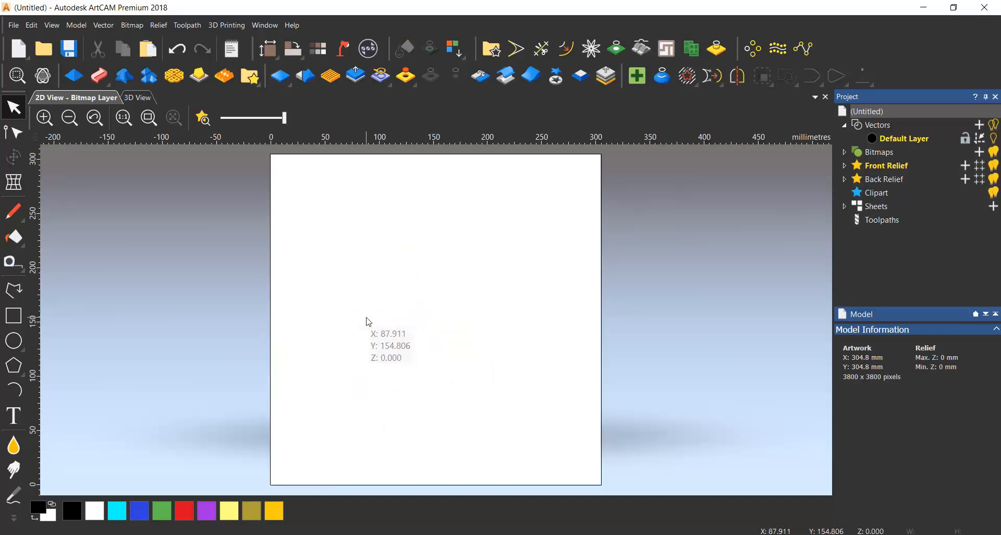
Draw an open seven-point zigzag polyline, about 202 × 196 mm, across the page and deselect it.
click(9, 295)
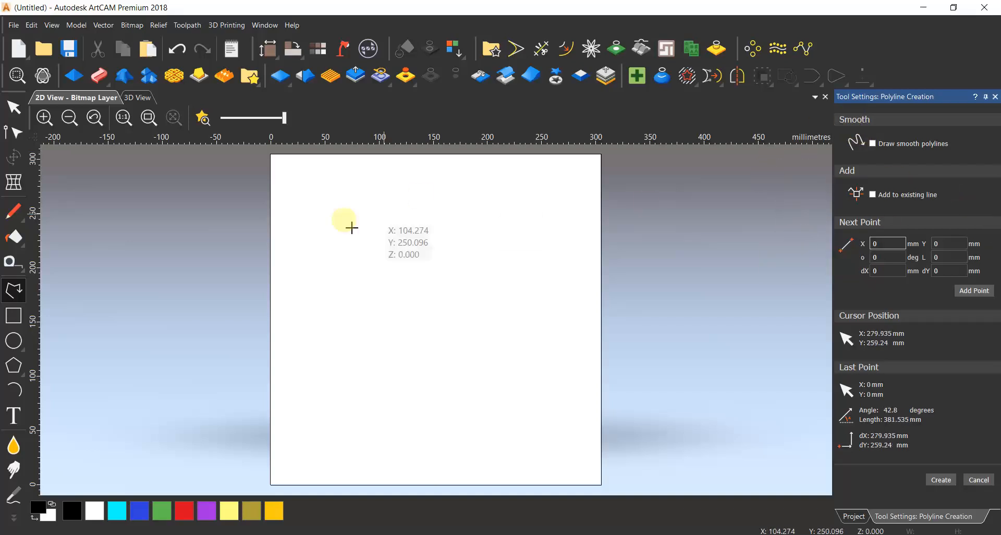
click(339, 205)
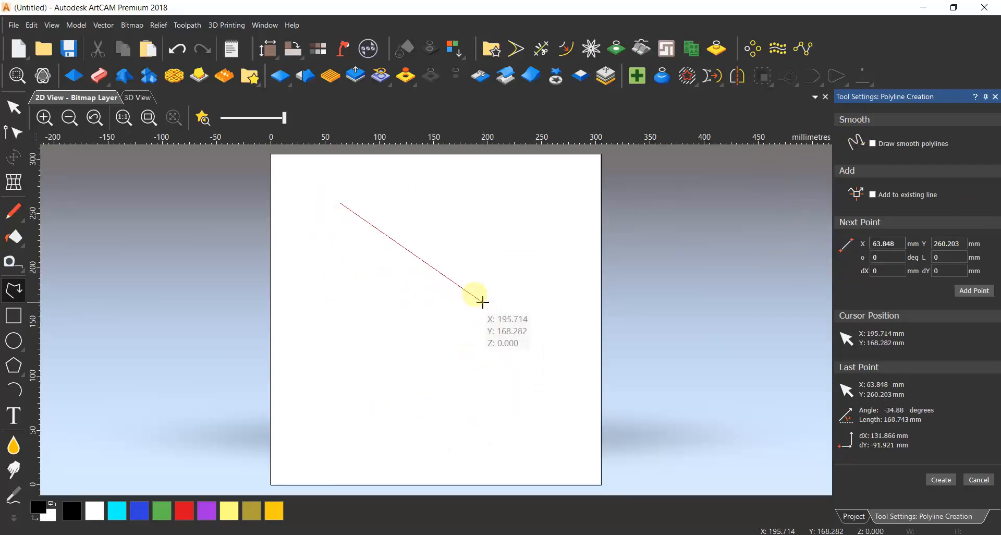
click(479, 226)
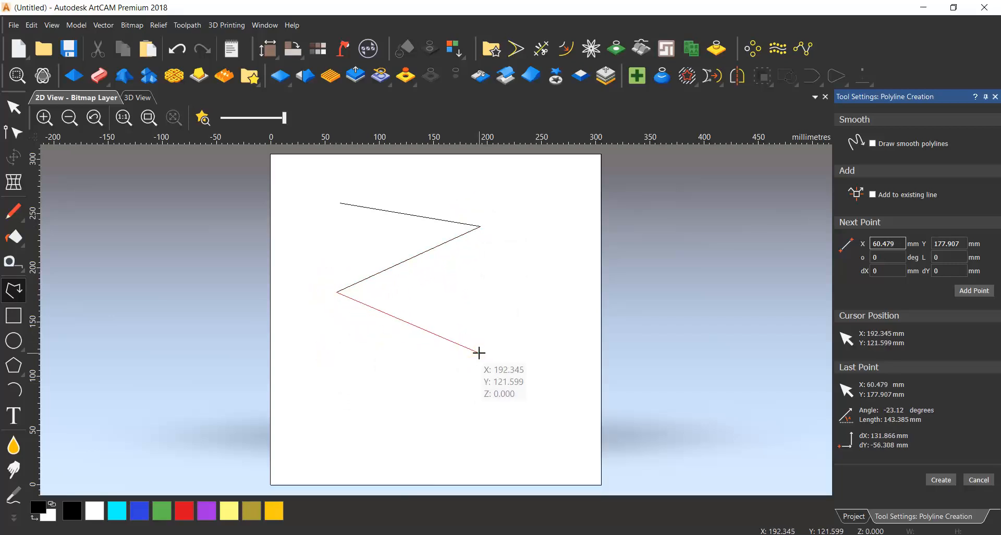
click(470, 310)
click(466, 385)
click(556, 271)
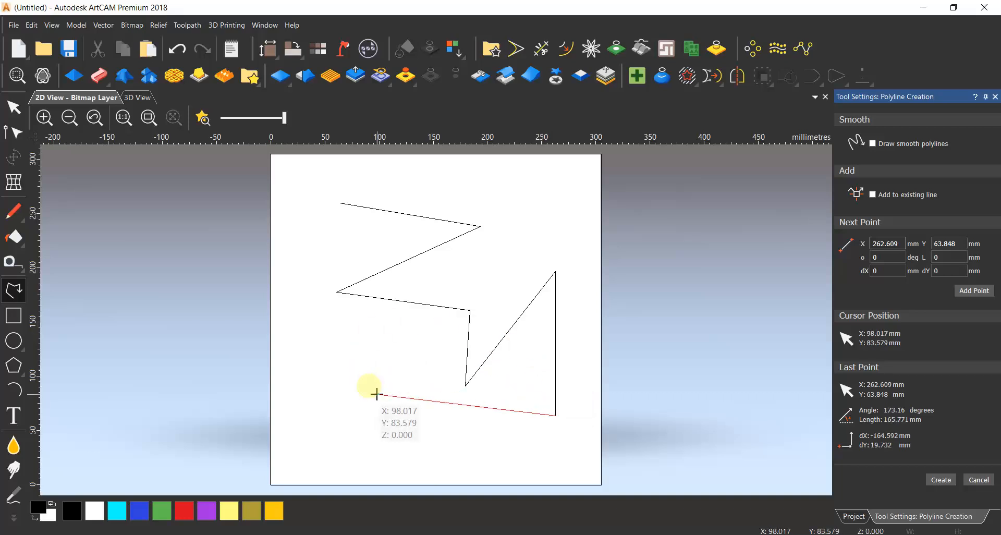
right_click(387, 364)
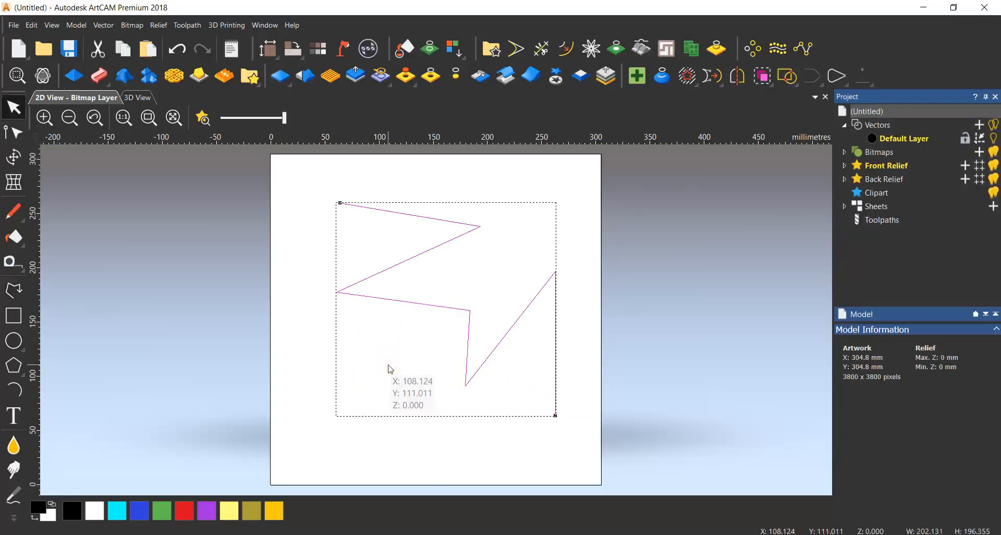
click(301, 368)
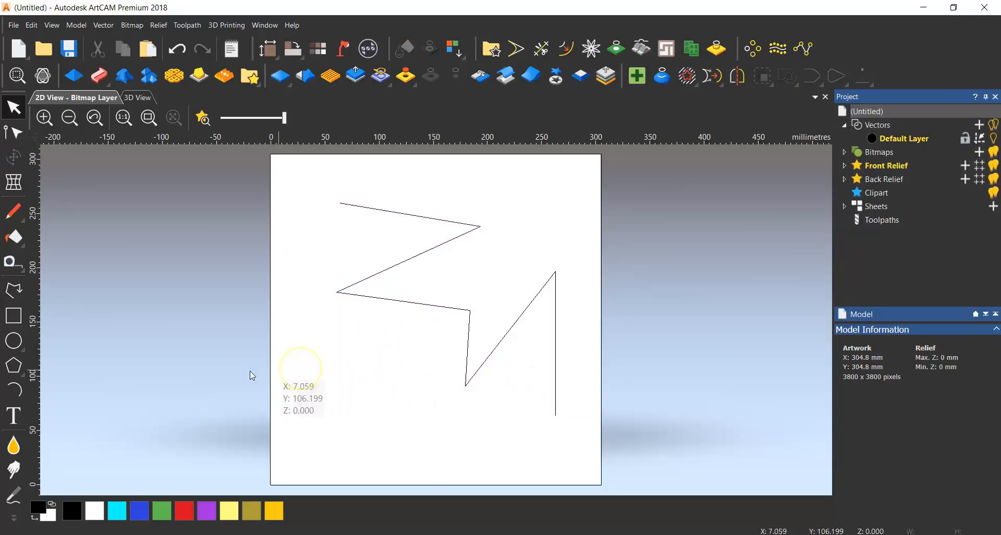
Enable smooth polylines, draw an open looping smooth polyline about 244 × 282 mm over the zigzag, finish it and deselect it.
click(13, 299)
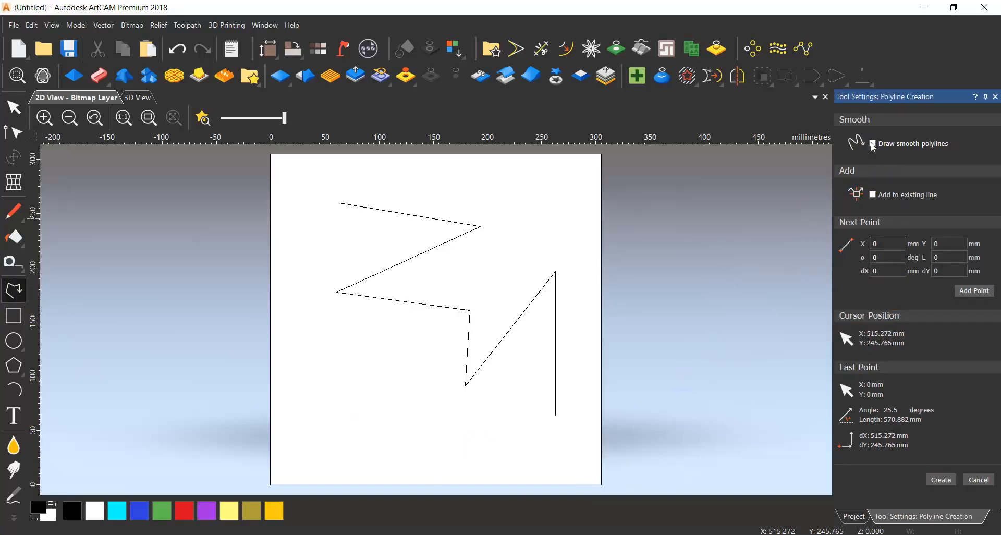
click(359, 351)
click(450, 312)
click(395, 399)
click(458, 420)
click(320, 451)
click(342, 385)
click(323, 325)
click(330, 260)
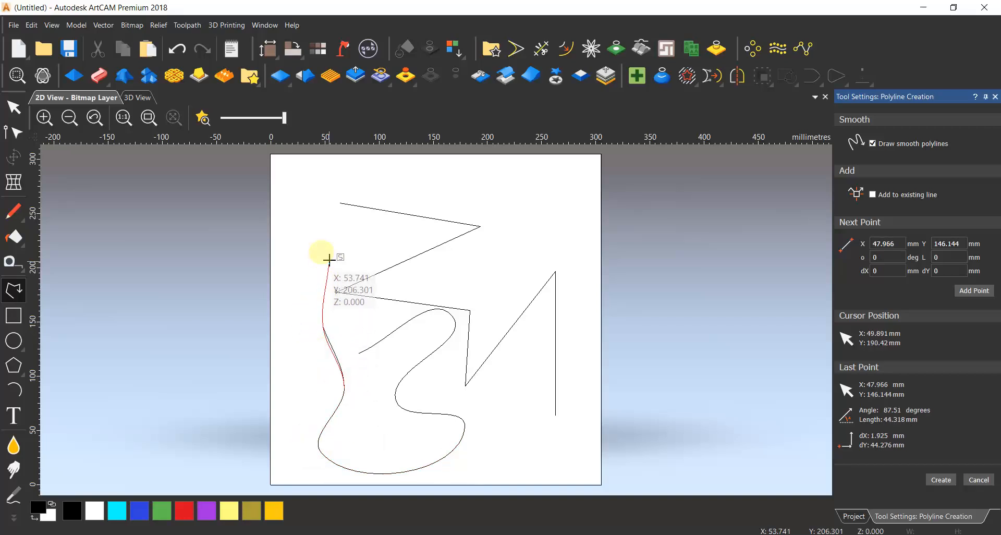
click(506, 228)
click(384, 210)
click(319, 221)
click(341, 314)
click(476, 260)
click(376, 166)
click(291, 224)
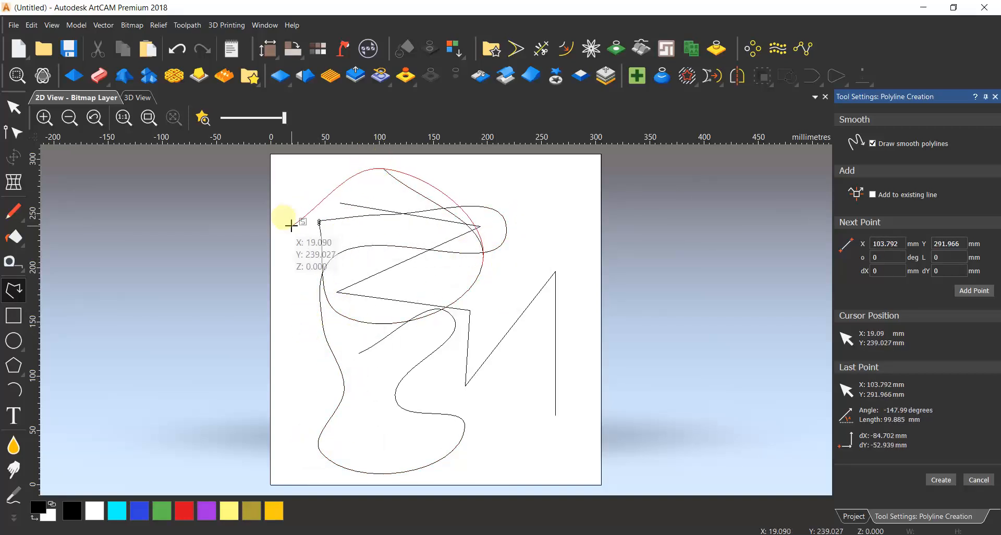
click(356, 294)
click(375, 209)
click(423, 186)
click(521, 190)
click(512, 298)
click(452, 313)
click(530, 412)
click(555, 317)
click(533, 213)
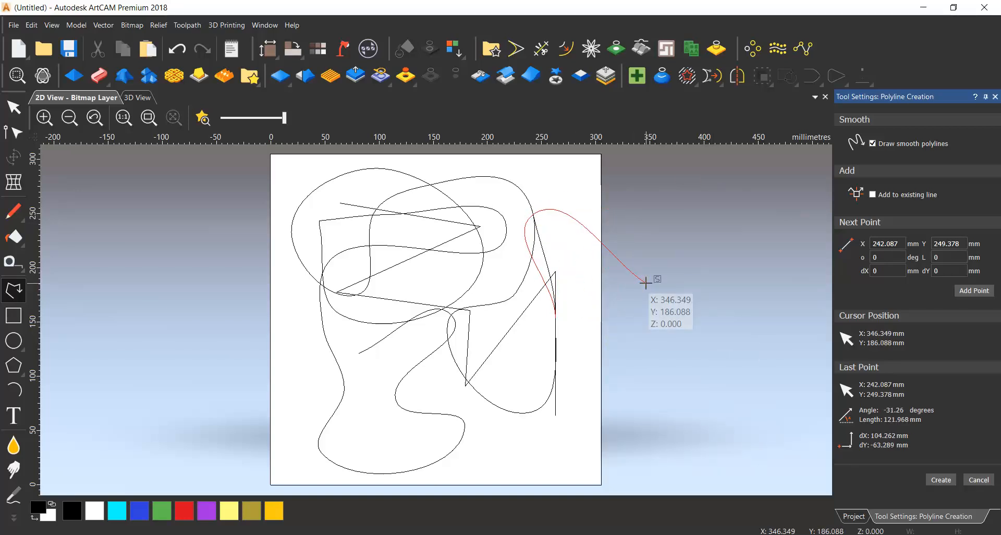
key(Escape)
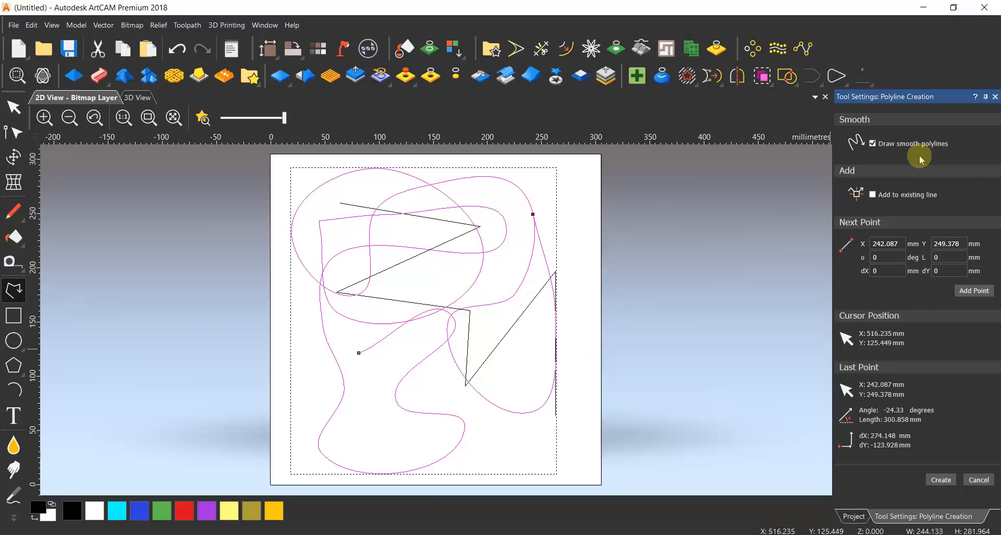
click(995, 97)
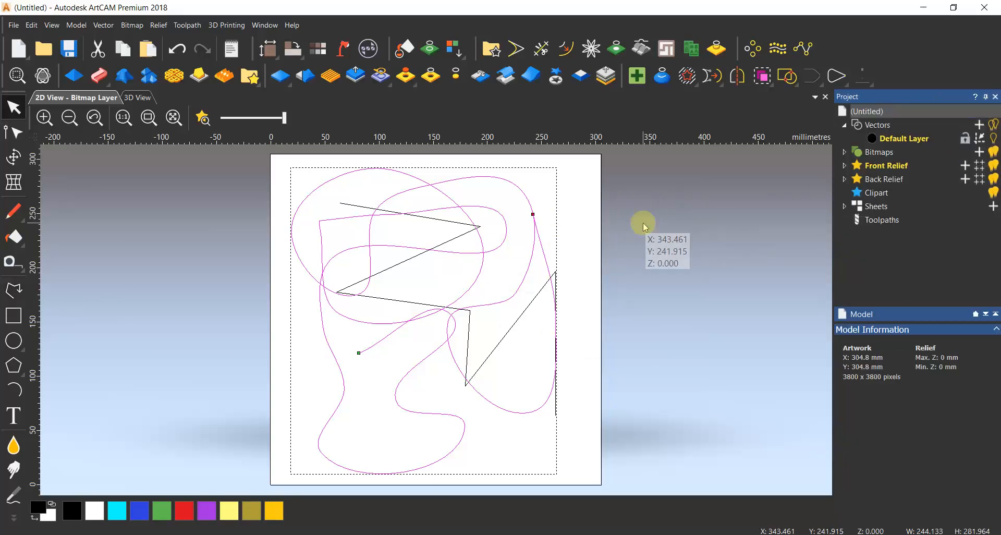
click(643, 224)
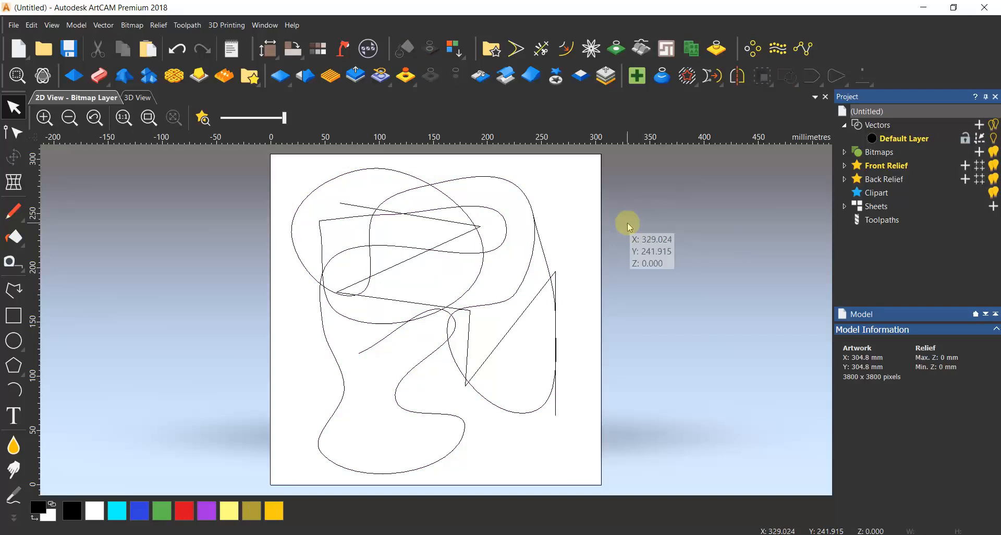
Enable adding to an existing line and close the looping smooth curve with a smooth segment between its start and end points.
click(7, 293)
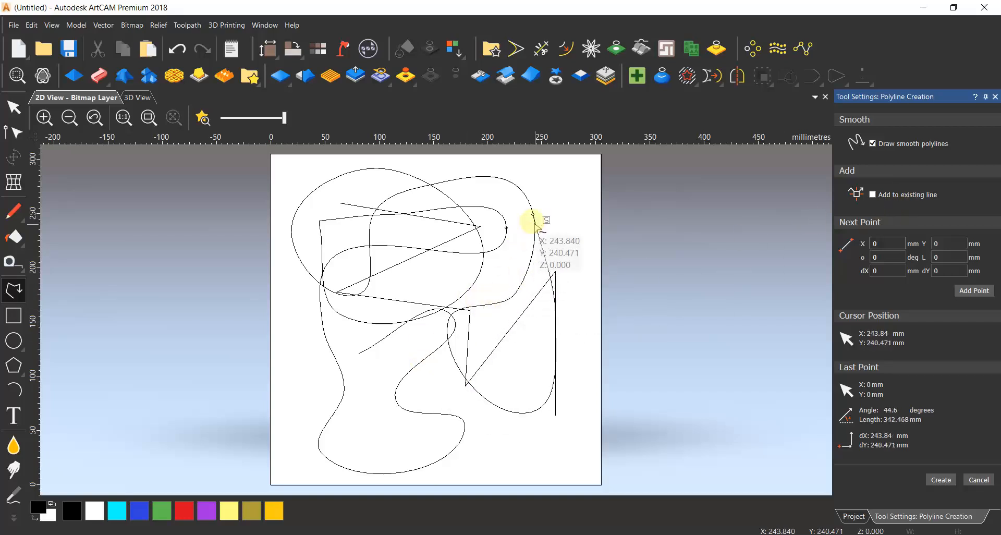
scroll(533, 221, up, 3)
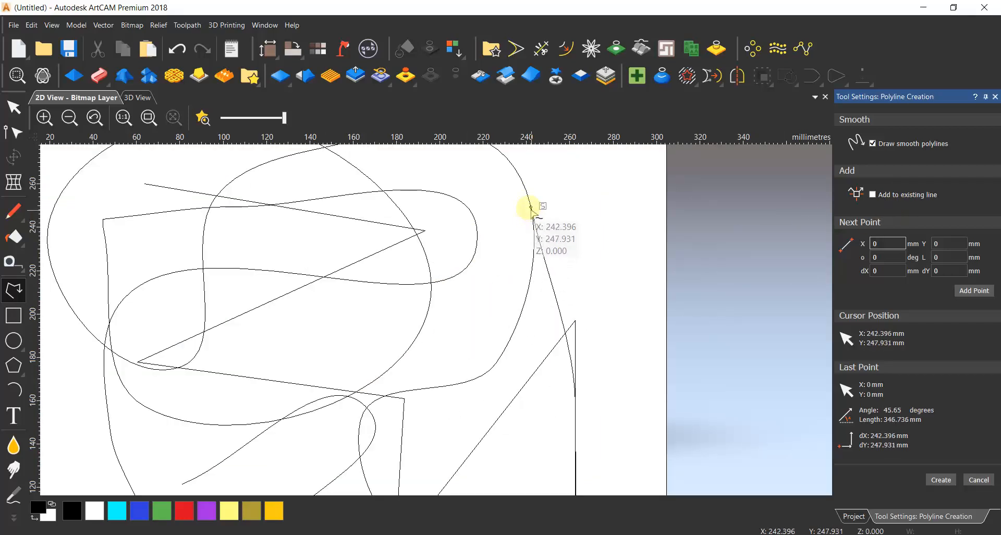
scroll(531, 207, down, 3)
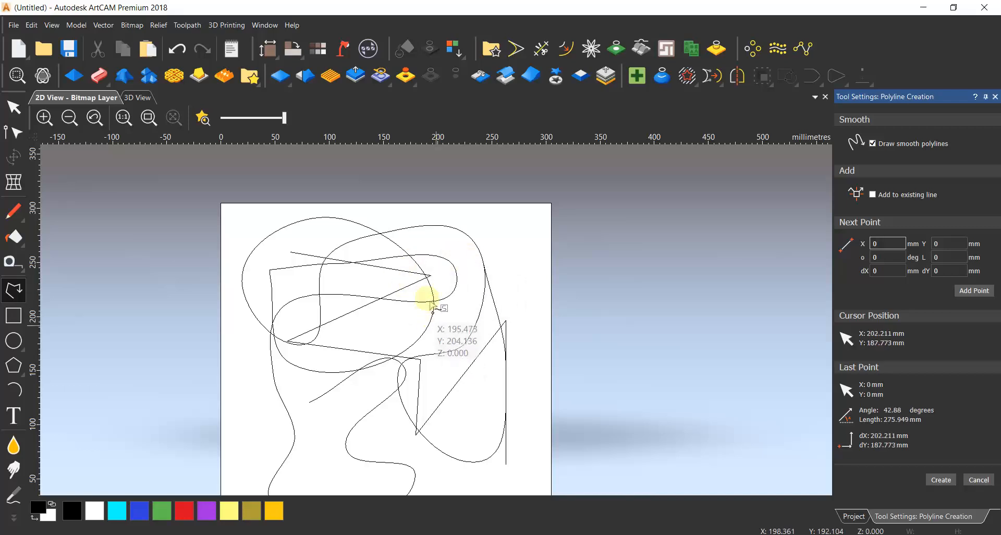
click(416, 320)
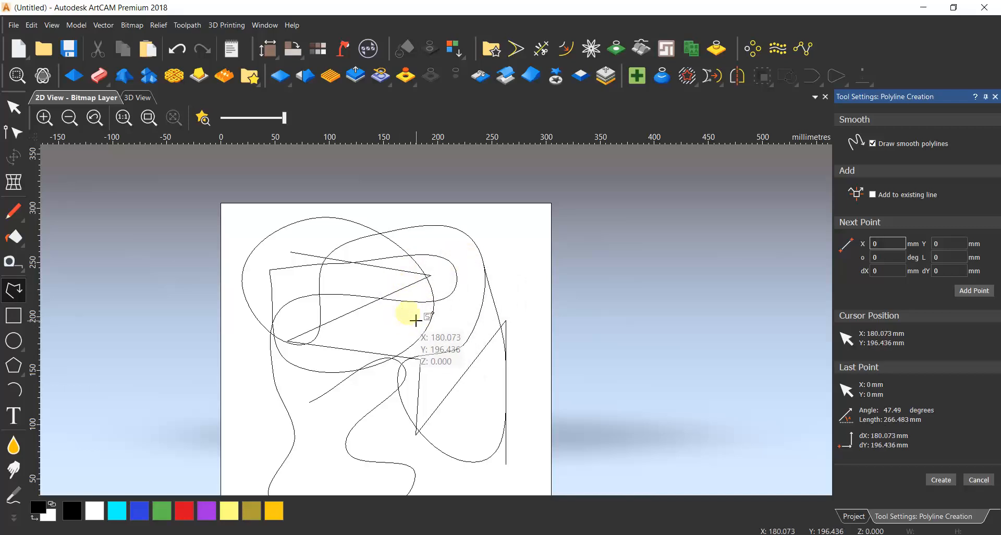
click(302, 394)
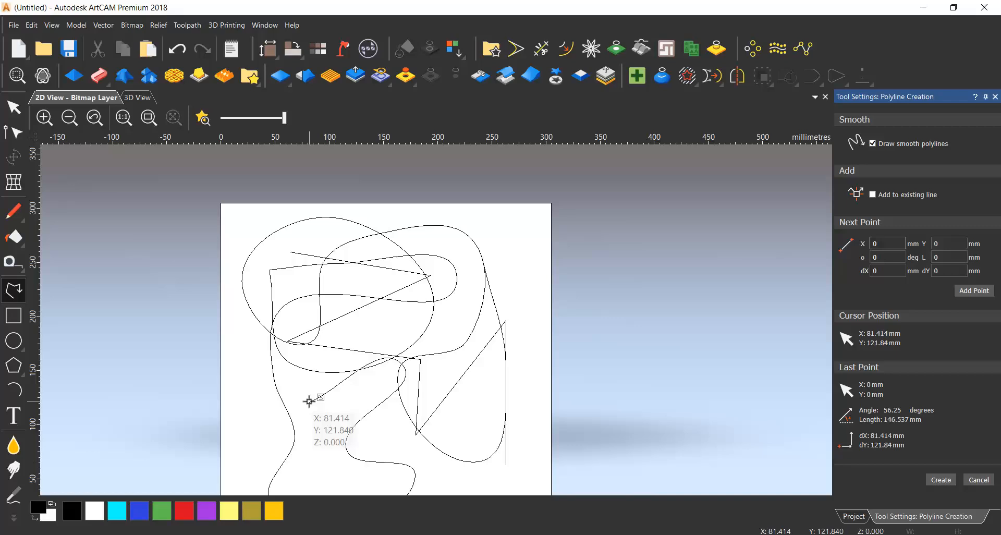
click(308, 401)
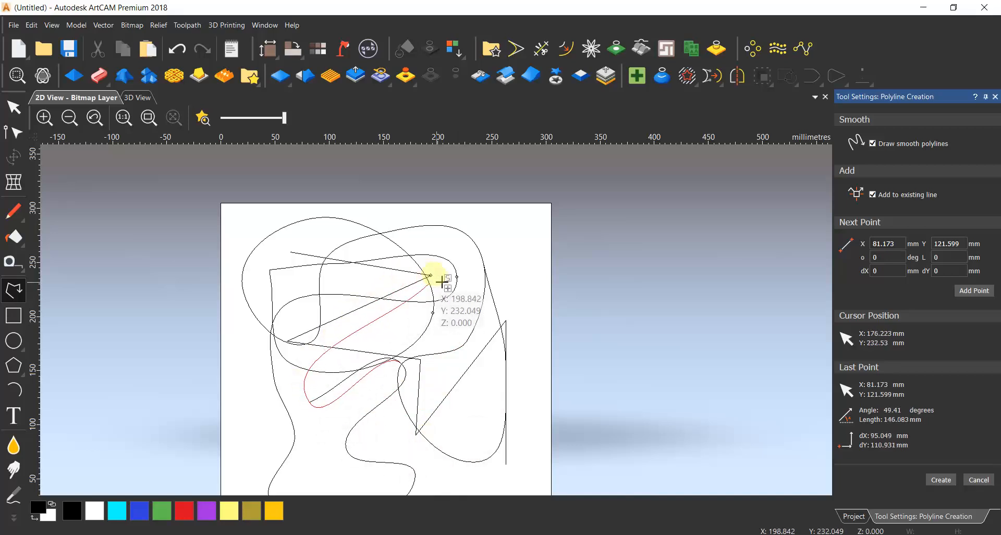
click(484, 263)
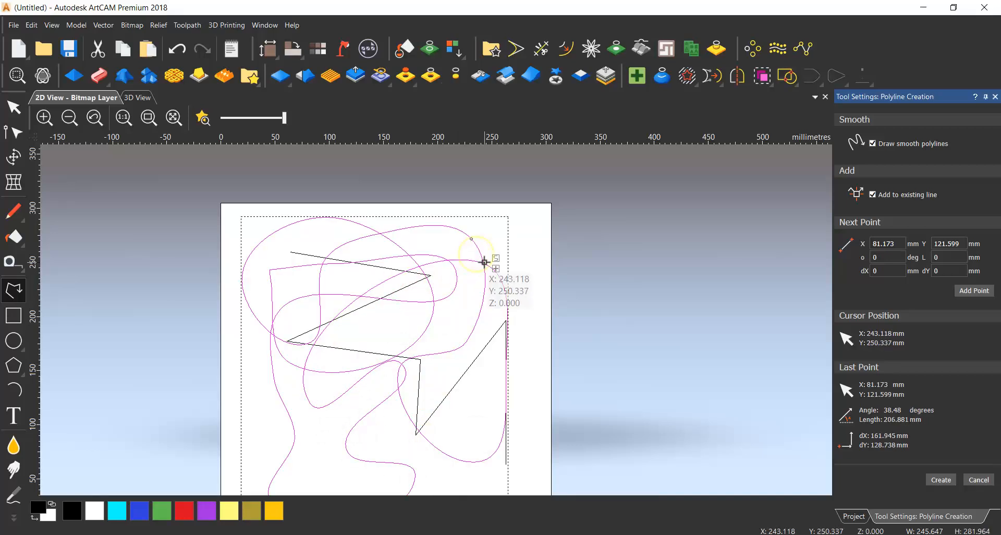
Close the zigzag polyline with a smooth segment joining its two open ends and exit polyline creation.
scroll(368, 405, down, 3)
scroll(424, 339, up, 3)
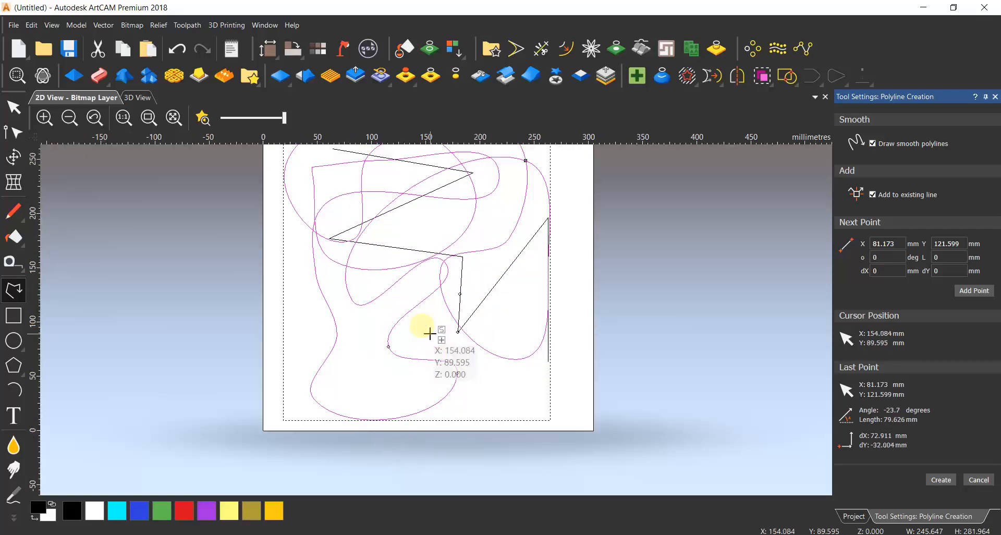
scroll(531, 292, down, 1)
scroll(509, 282, up, 1)
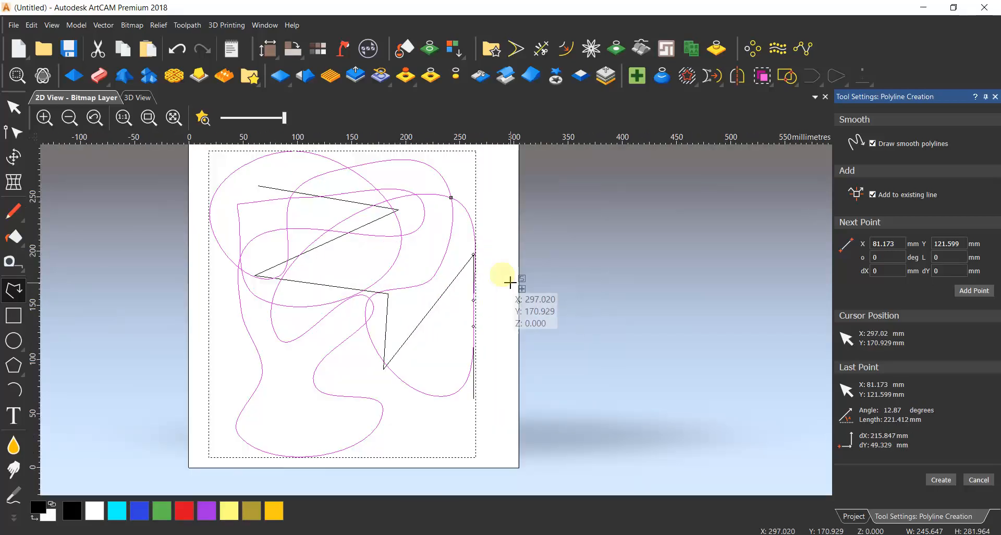
click(473, 397)
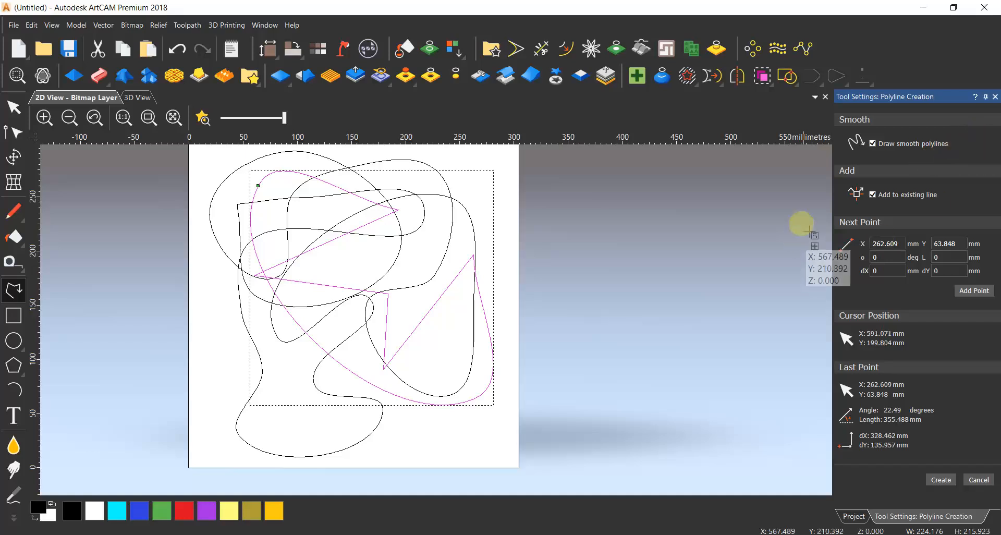
click(995, 97)
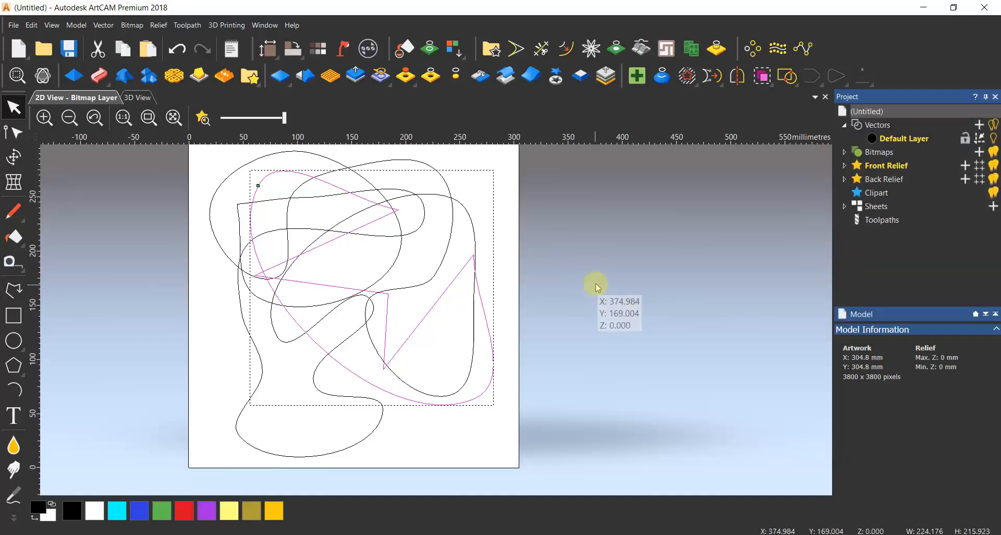
Sketch a rectangle about 103 × 137 mm on the empty area beside the page.
click(12, 326)
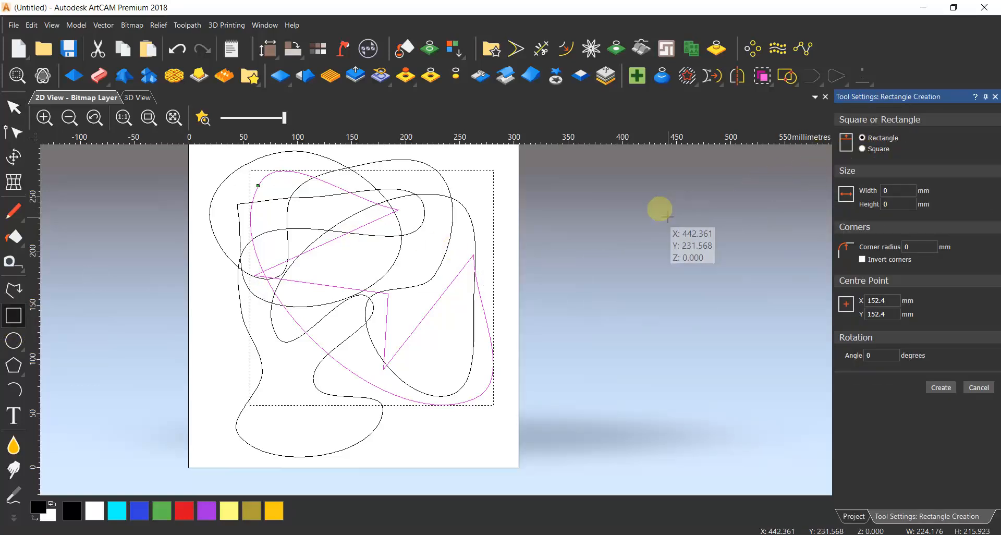
scroll(576, 275, down, 2)
scroll(429, 297, up, 2)
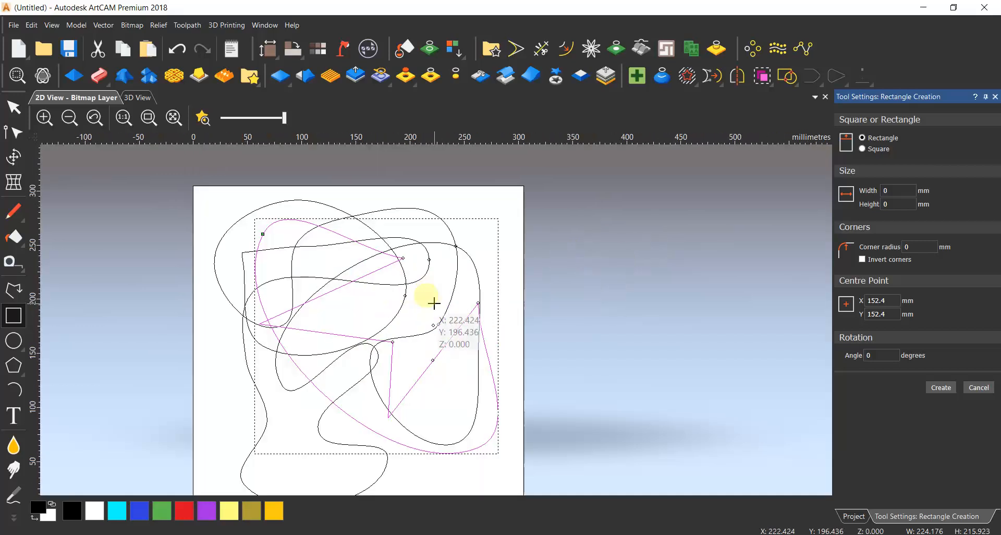
drag(559, 240, 671, 389)
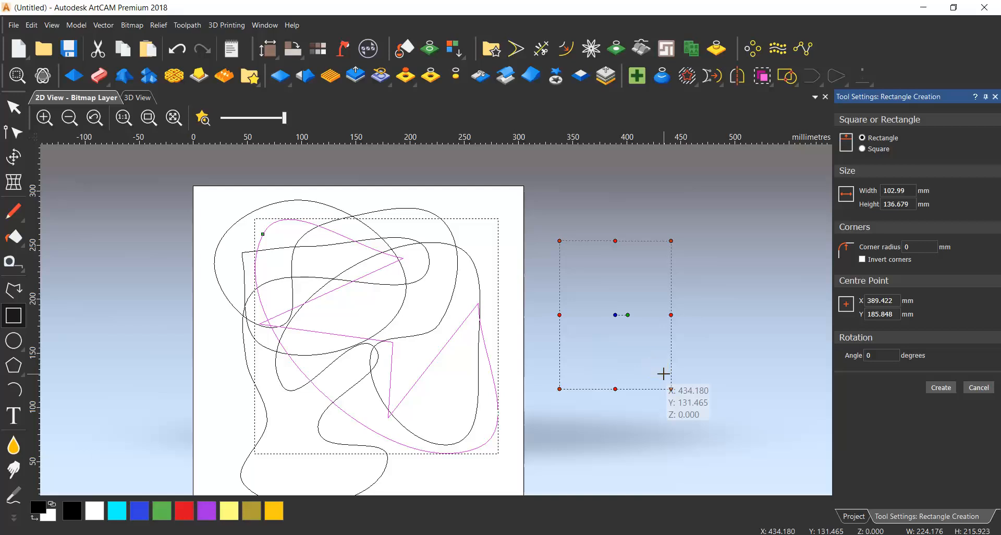
Set the rectangle's width to 200 mm and its height to 400 mm.
double_click(913, 191)
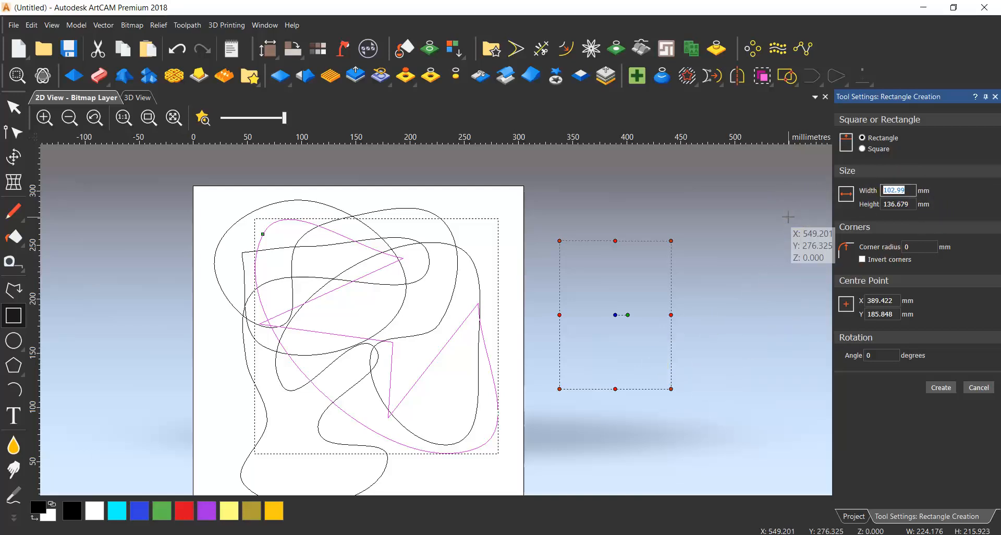
click(866, 244)
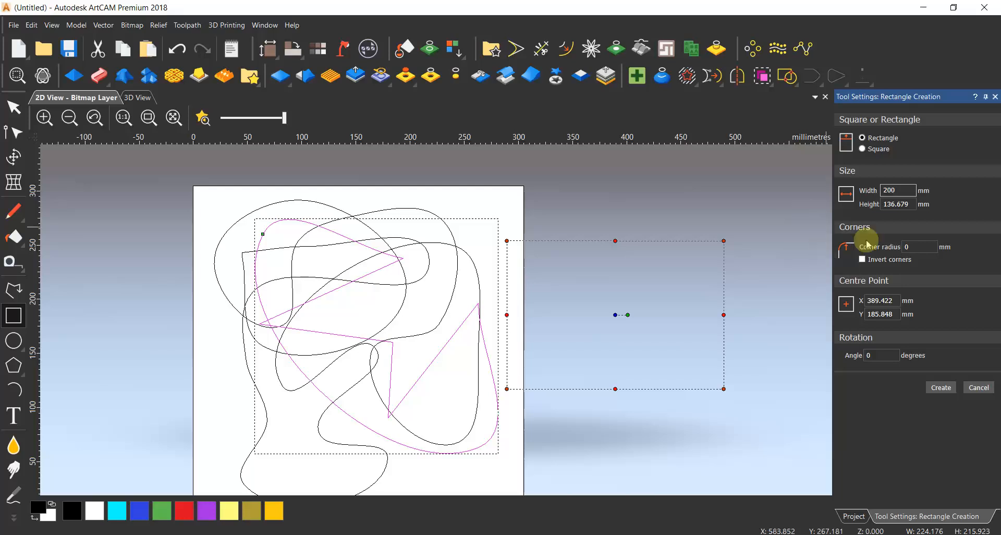
double_click(911, 204)
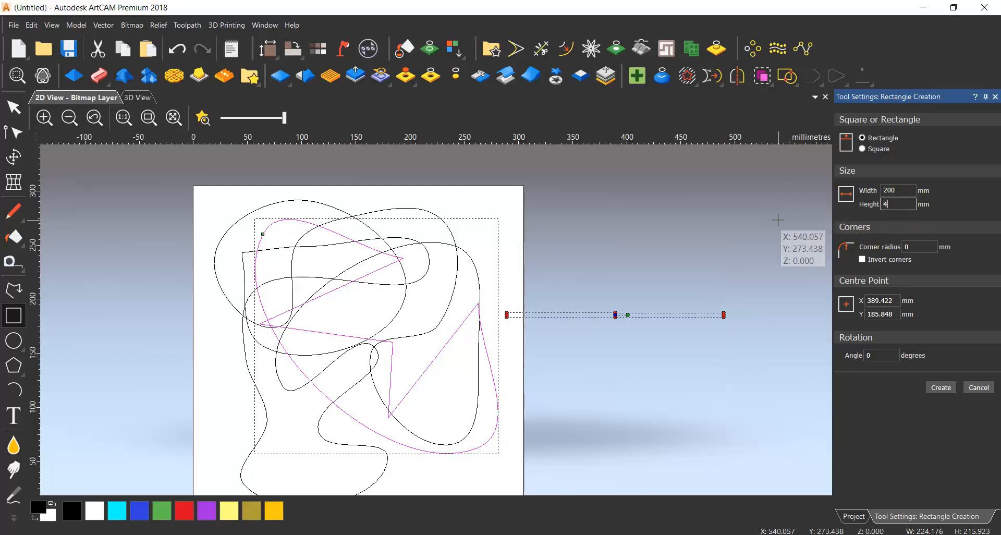
scroll(620, 306, down, 3)
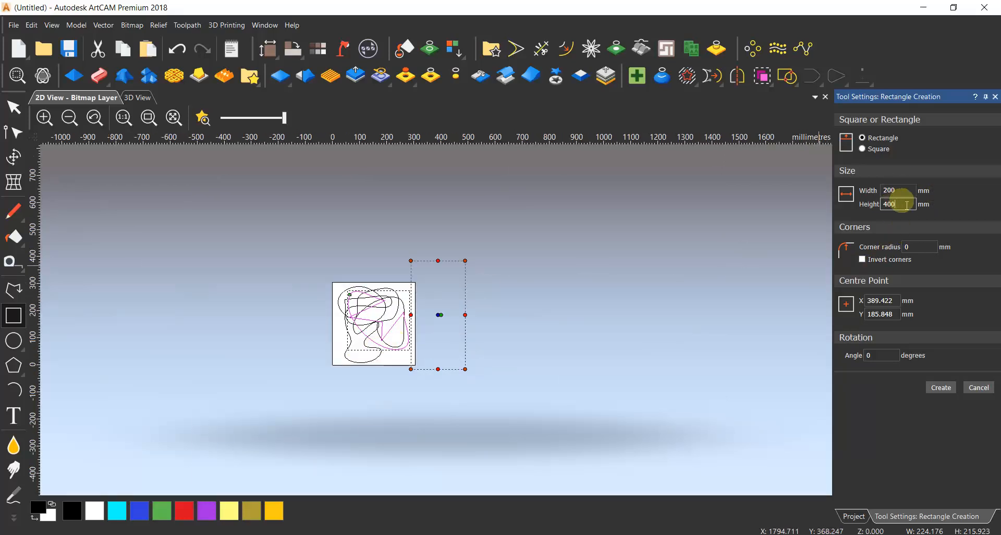
Set the rectangle's height to 100 mm, keeping the width at 200 mm.
drag(907, 206, 843, 212)
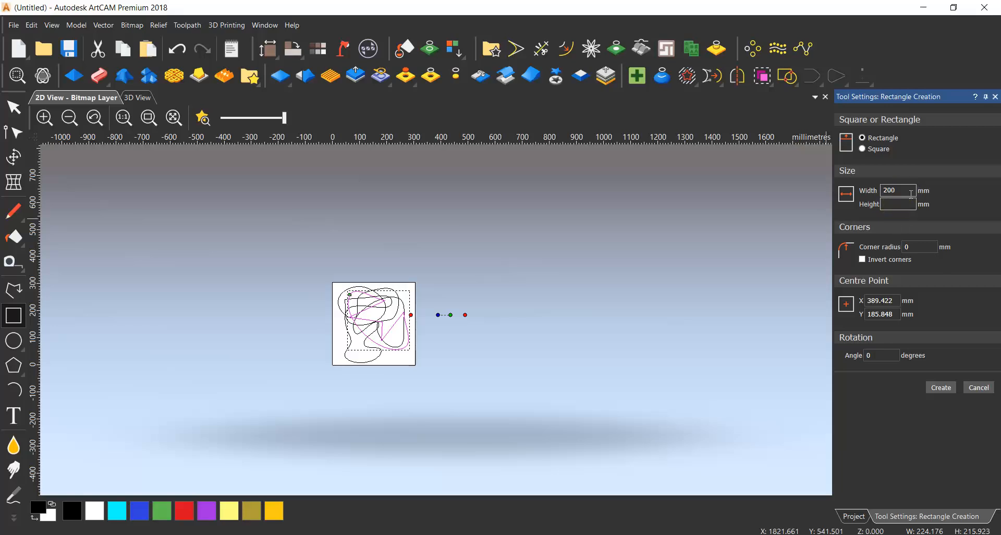
drag(906, 181, 853, 205)
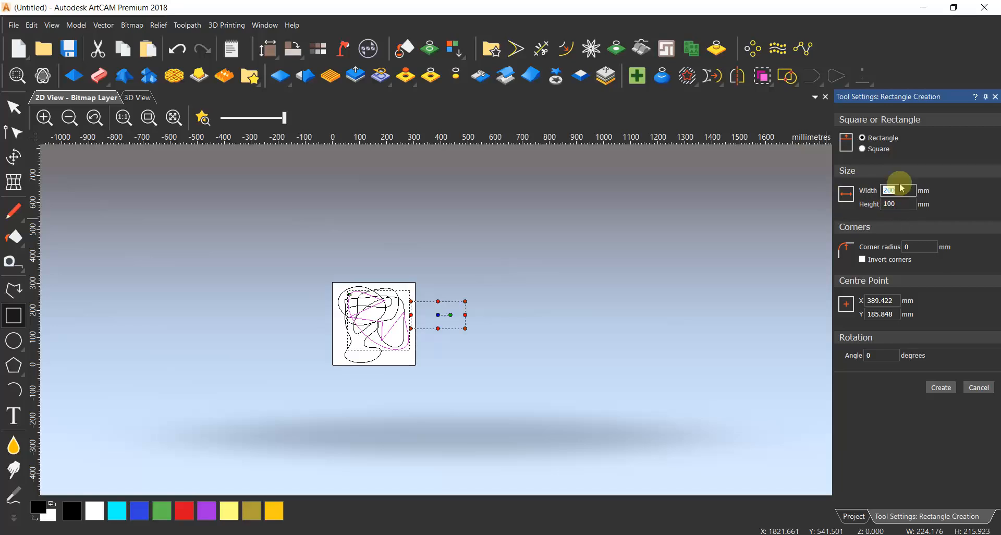
scroll(426, 310, up, 5)
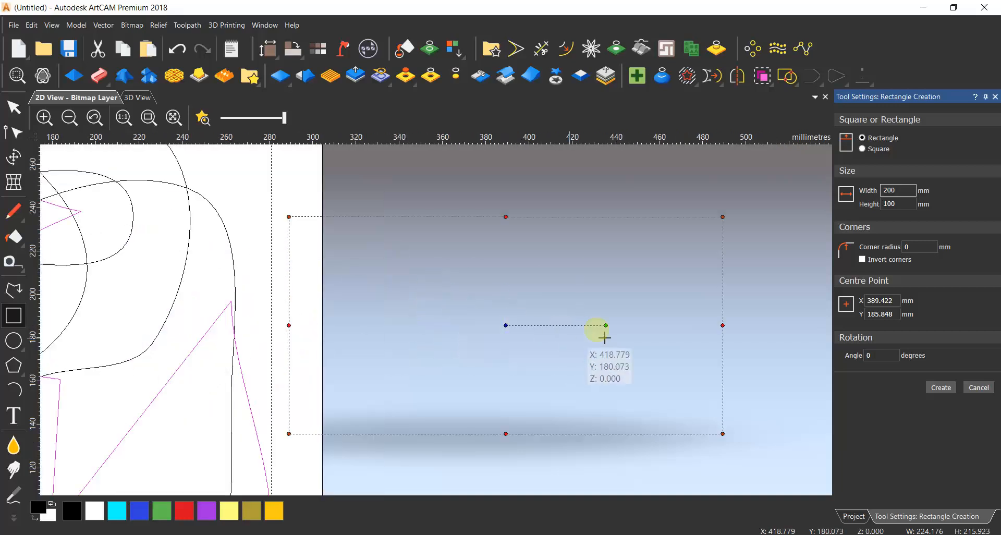
Round the rectangle's corners freehand to about 6.2 mm and set the corner radius to 20 mm.
click(909, 246)
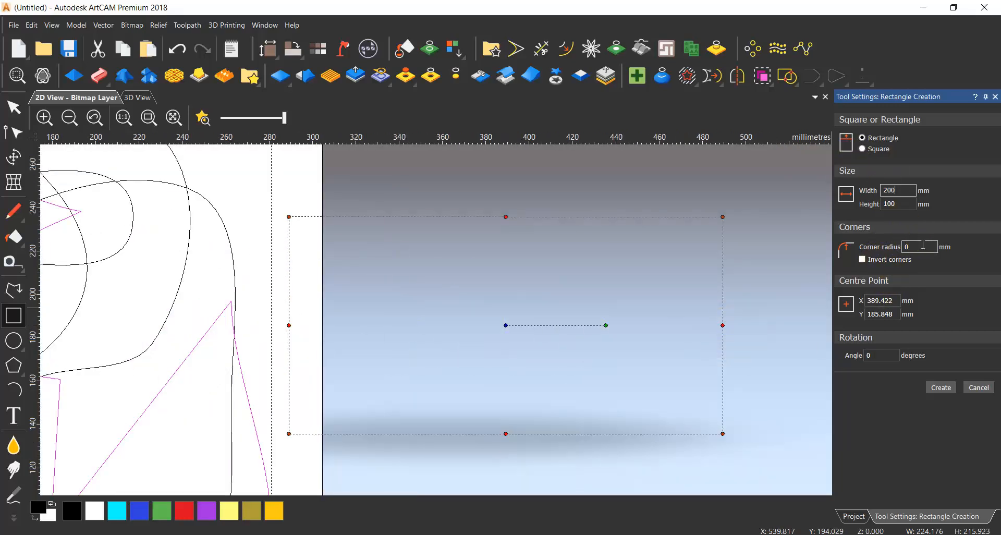
click(721, 218)
drag(721, 218, 703, 223)
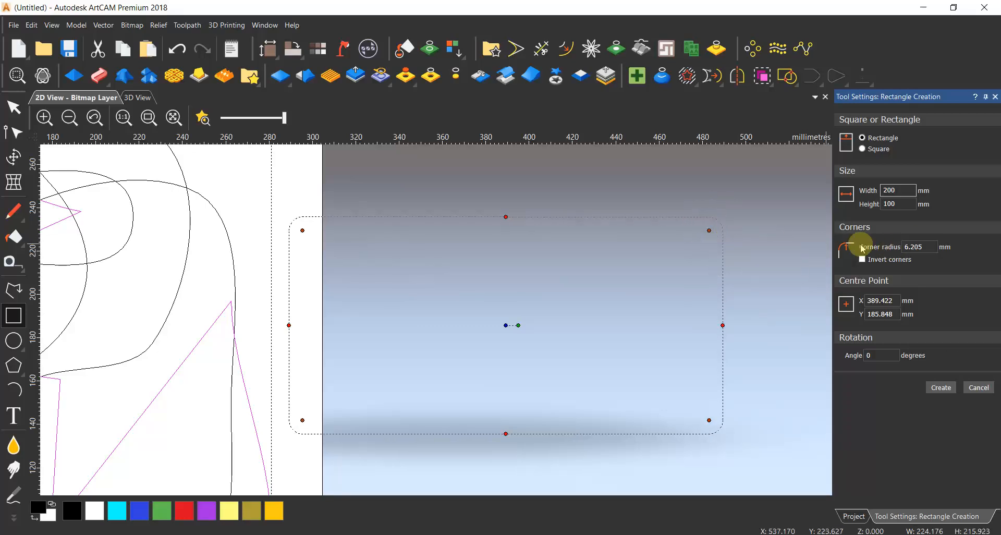
drag(929, 249, 868, 254)
text(20)
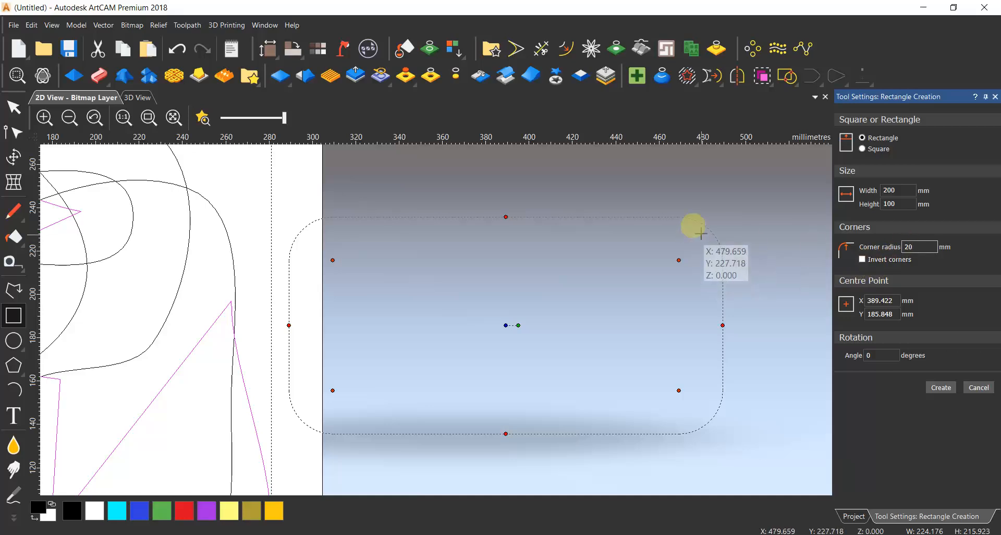
Invert the rectangle's corners and reduce the corner radius to 5 mm.
click(864, 265)
click(932, 248)
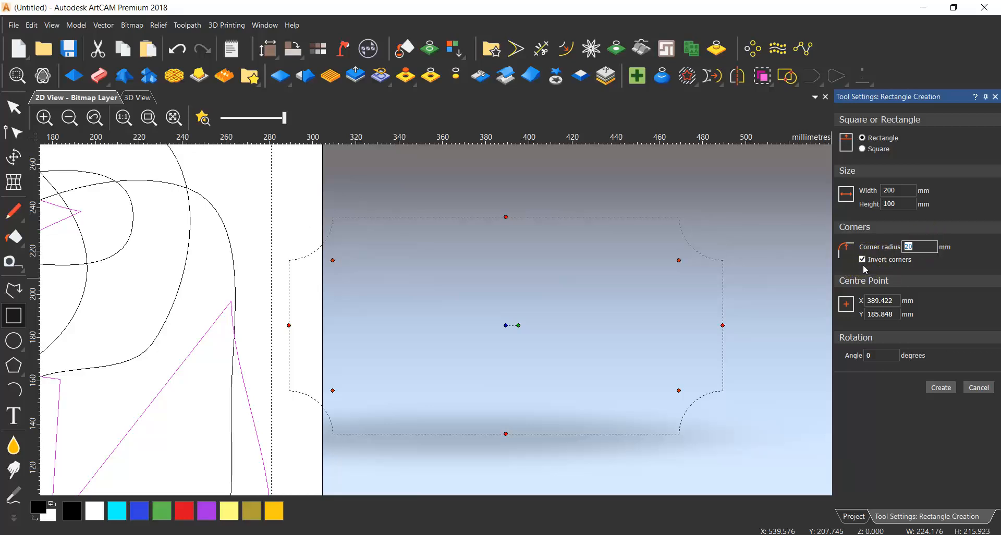
text(2)
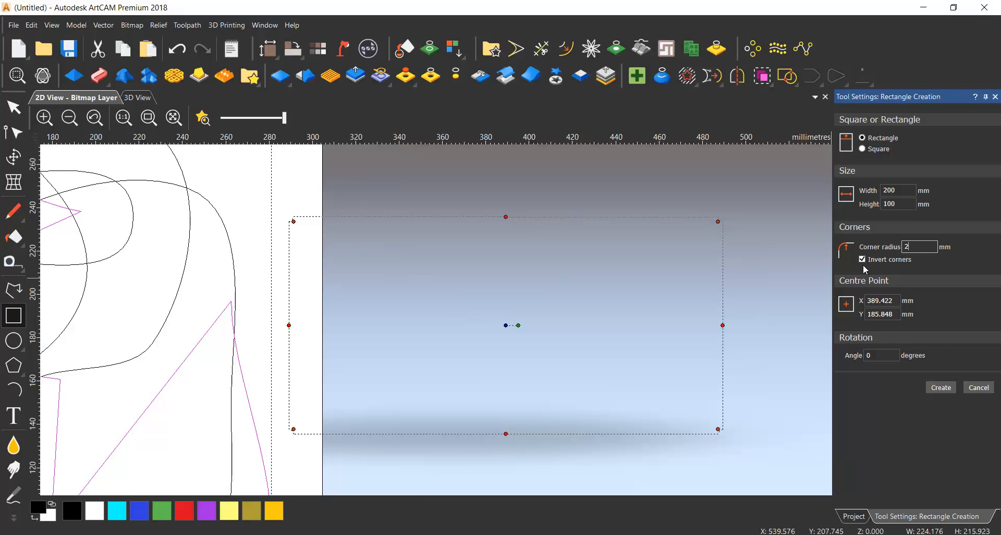
mouse_move(717, 222)
mouse_down()
mouse_move(694, 246)
mouse_move(722, 216)
mouse_up()
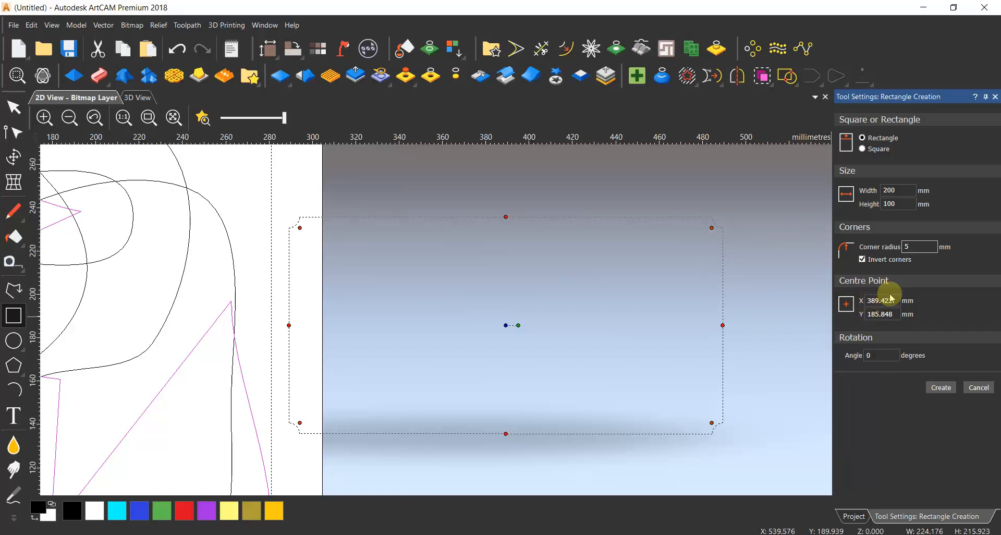
scroll(464, 384, down, 4)
scroll(409, 337, up, 2)
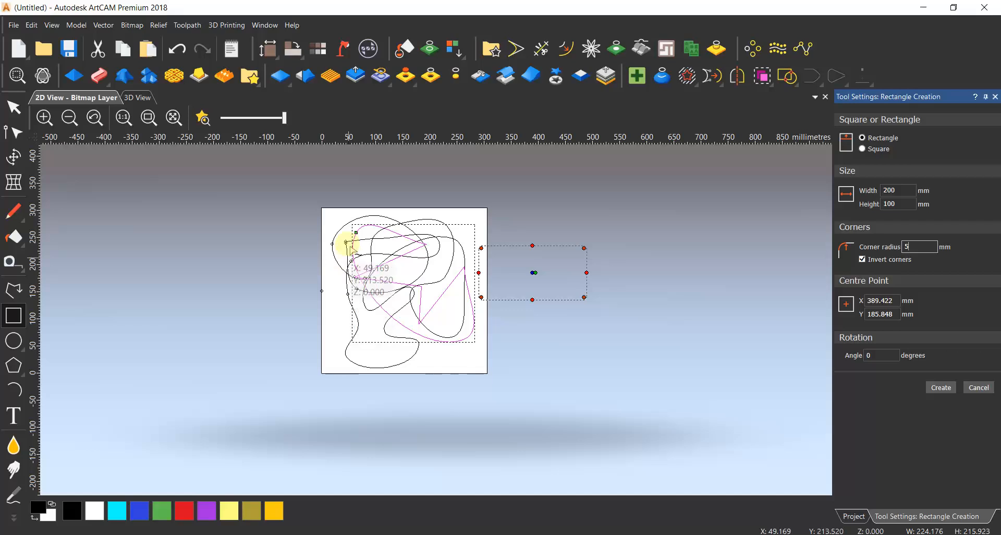
Discard the uncreated 200 × 100 mm rectangle and leave rectangle creation.
scroll(348, 376, up, 1)
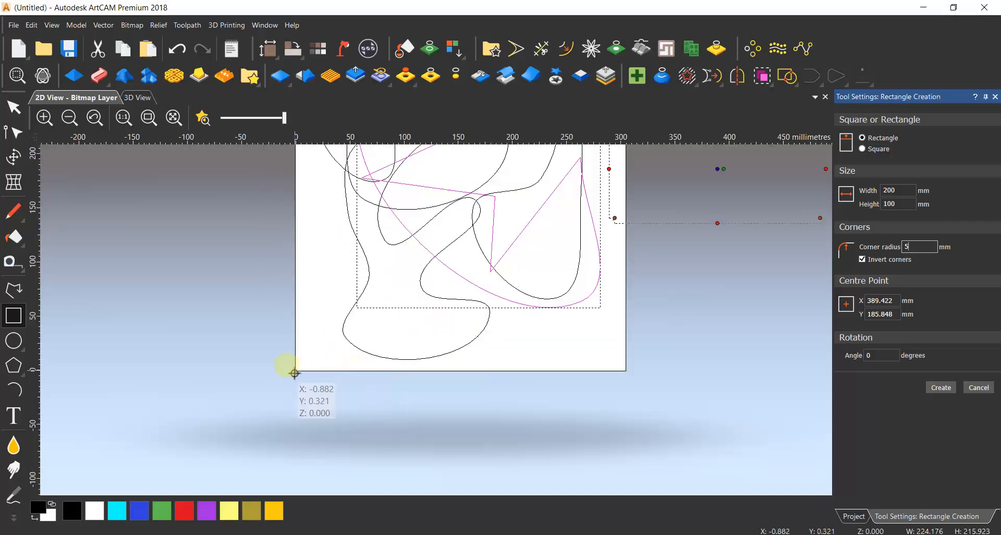
click(979, 387)
scroll(514, 334, down, 3)
scroll(463, 301, up, 1)
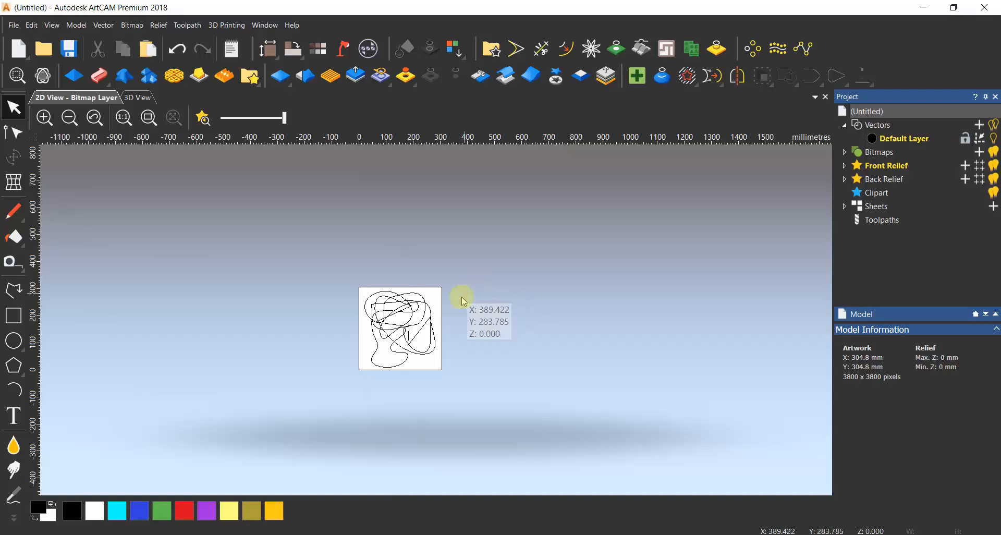
scroll(368, 324, up, 2)
Switch to the 3D view and examine the rulers along the model's edges and at its upper corner.
click(137, 98)
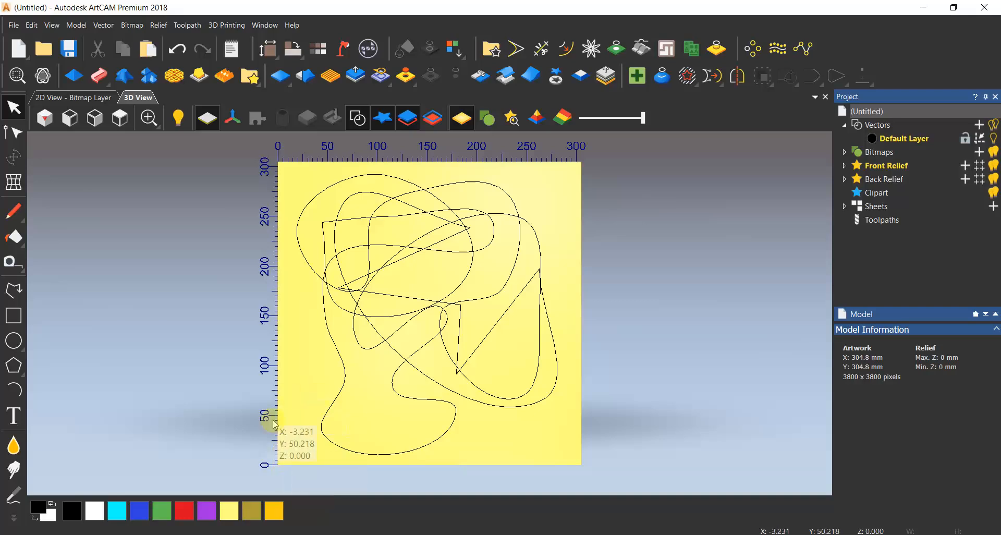
scroll(334, 422, down, 2)
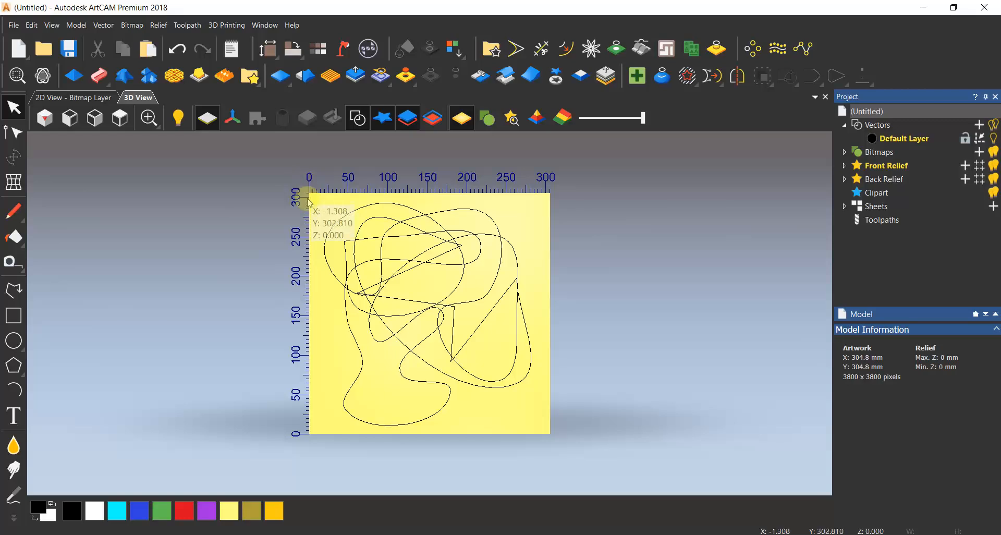
scroll(312, 188, up, 10)
scroll(320, 185, up, 8)
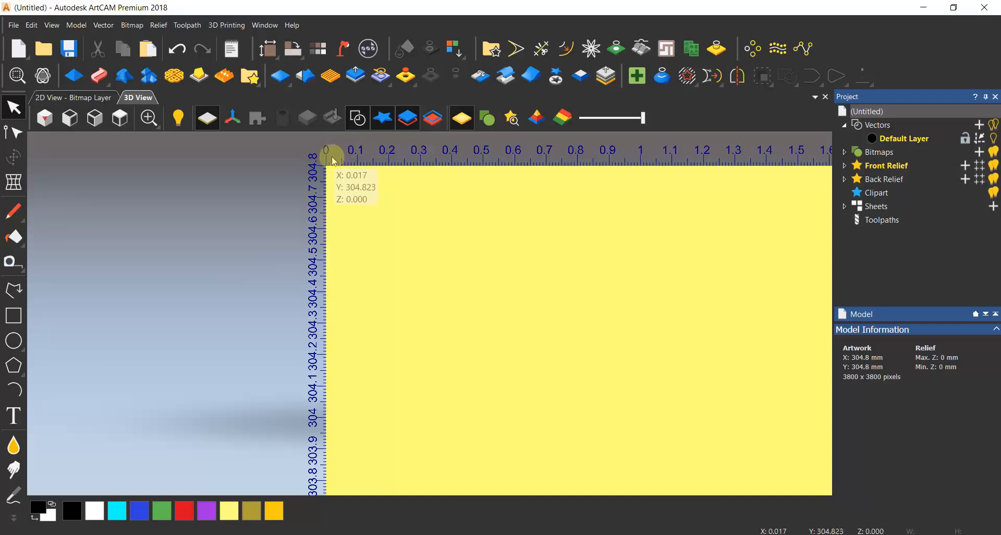
scroll(350, 237, down, 2)
scroll(349, 238, down, 12)
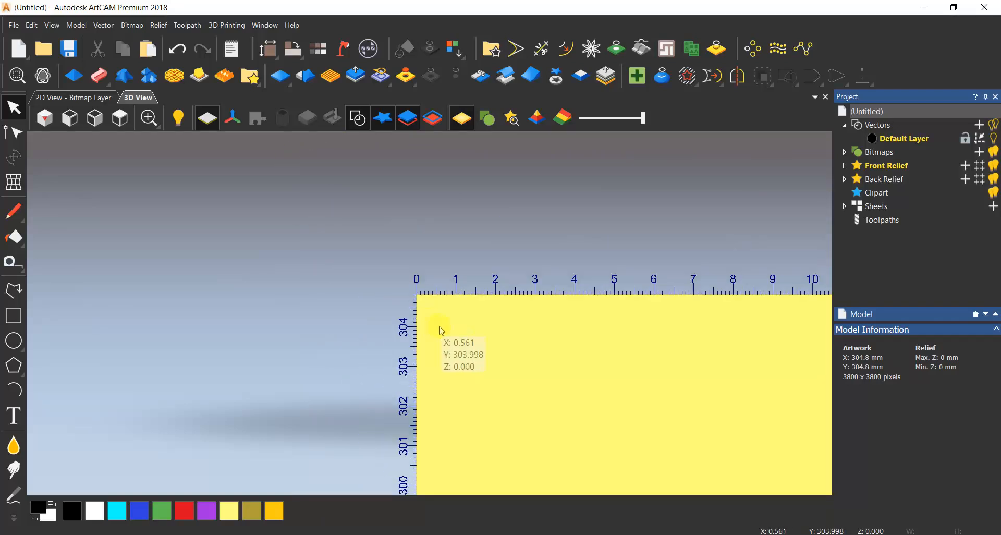
scroll(766, 331, down, 2)
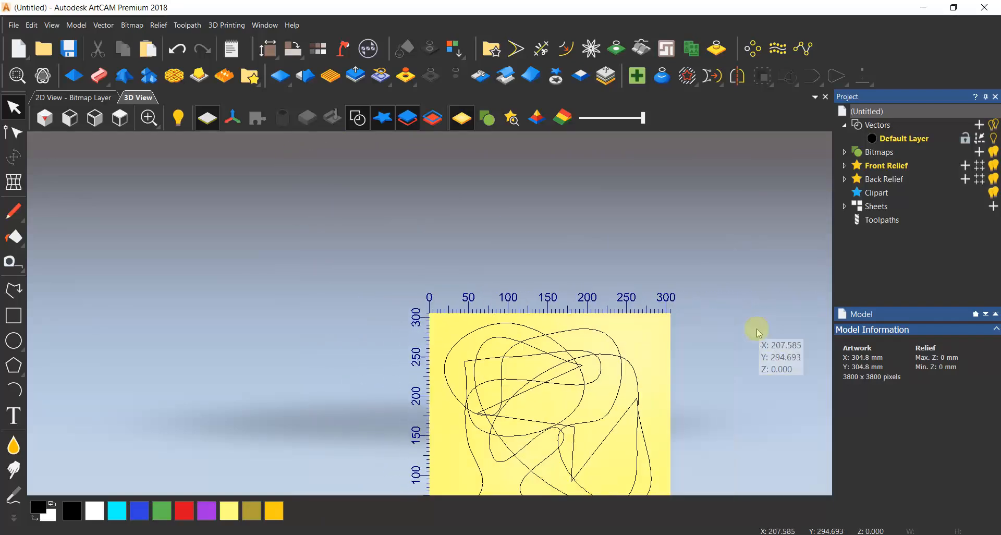
scroll(703, 319, up, 4)
scroll(556, 323, down, 6)
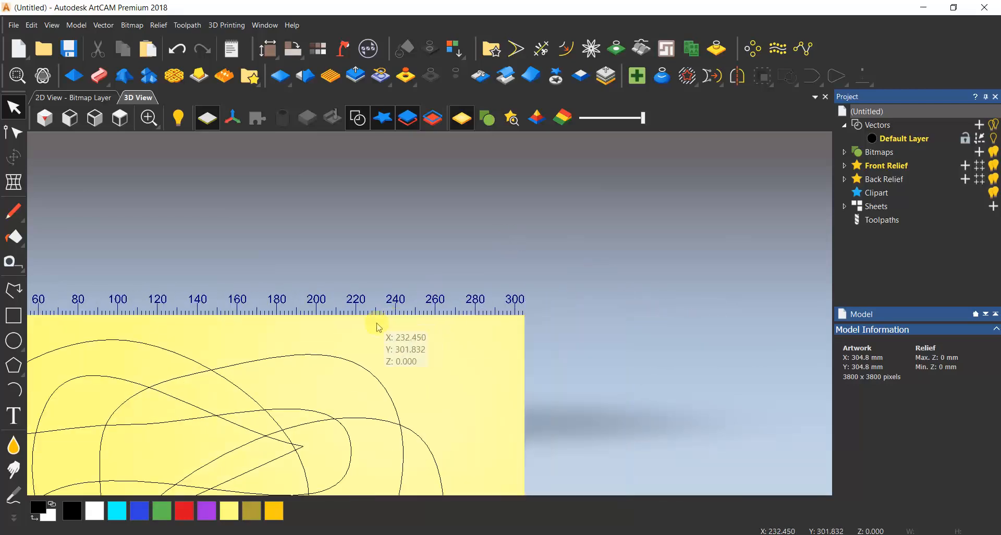
scroll(357, 354, up, 2)
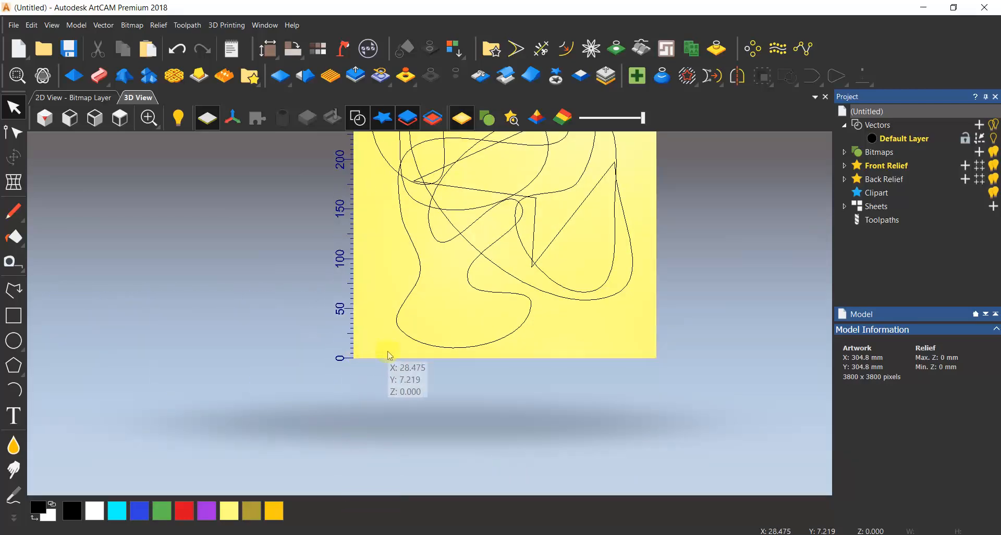
Draw a rectangle about 57 × 74 mm beside the model and set its centre point to X 100 mm, Y 20 mm.
click(14, 315)
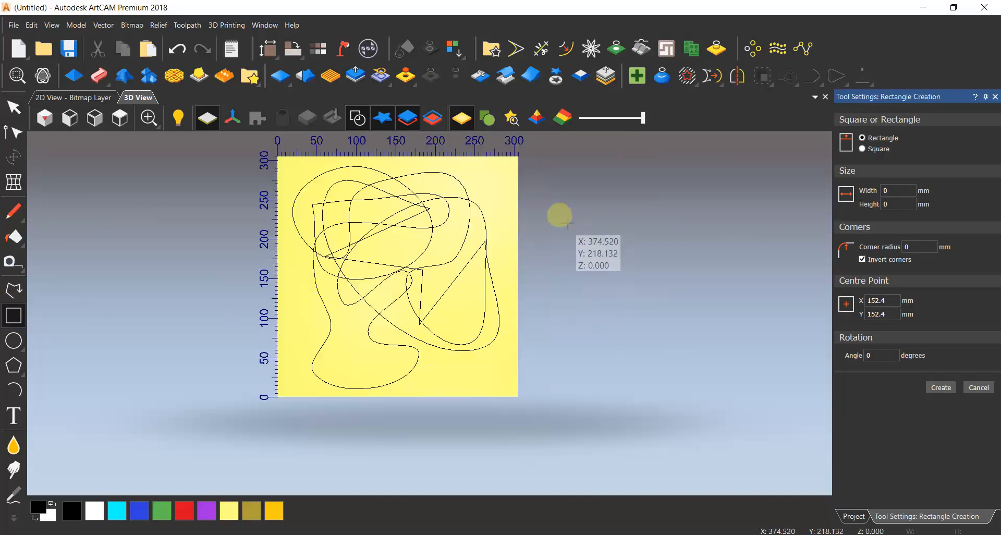
drag(550, 209, 596, 267)
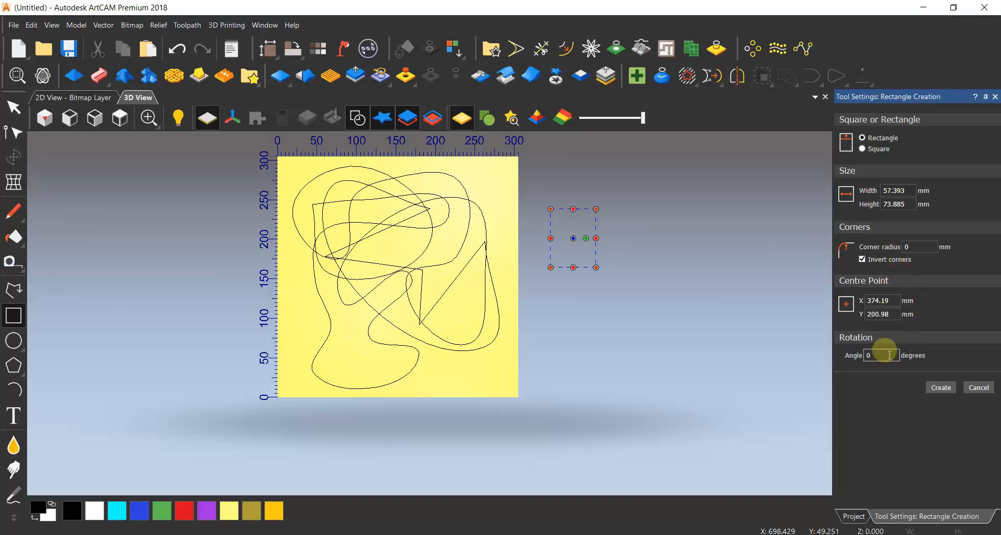
double_click(896, 301)
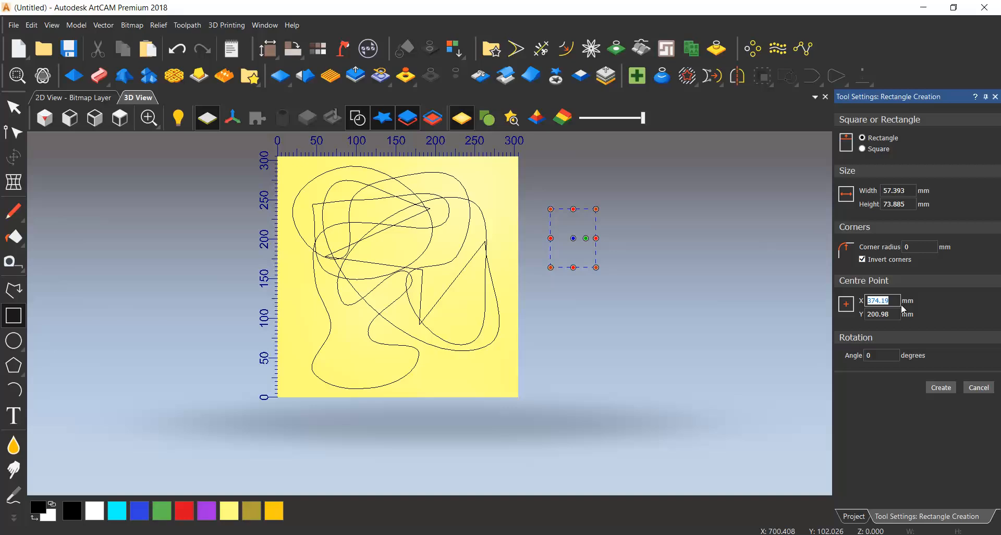
text(100)
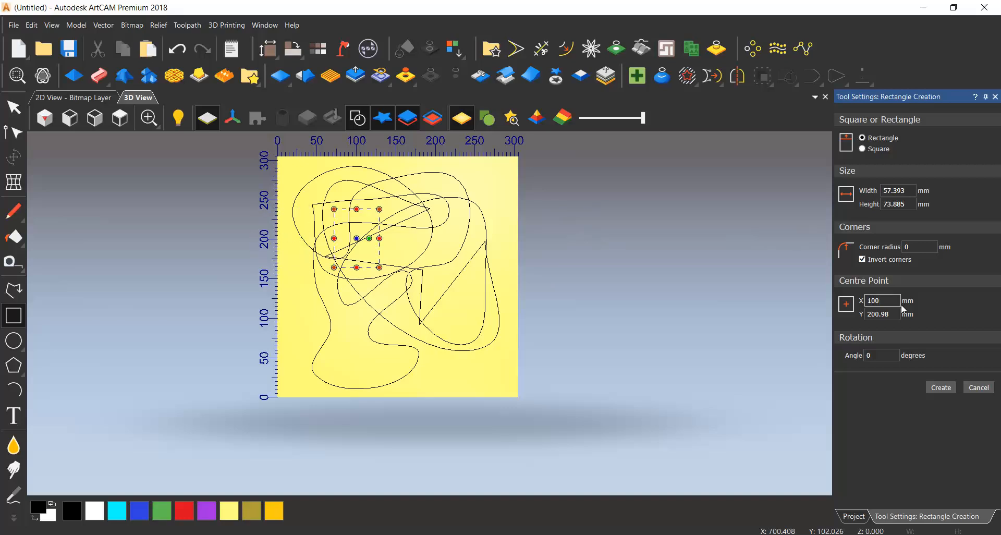
click(881, 314)
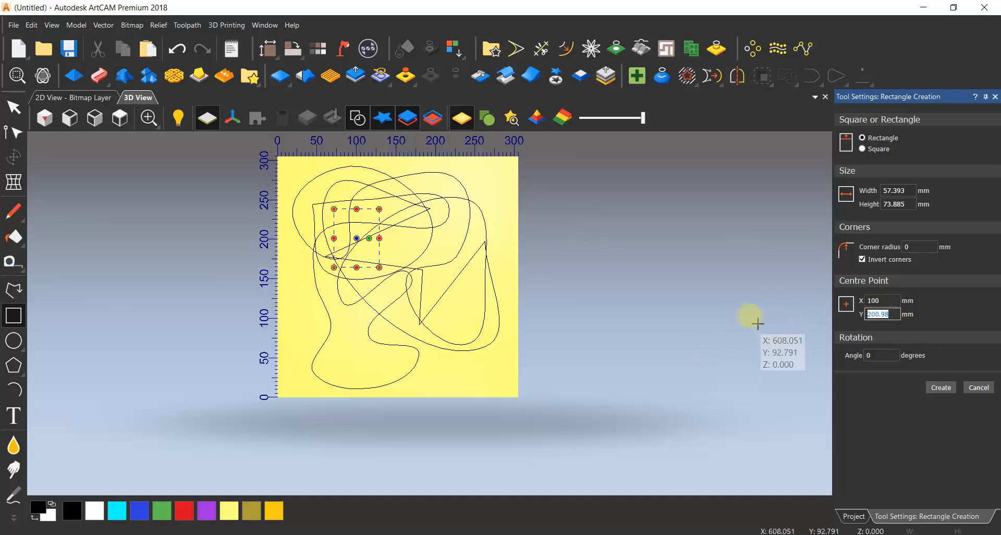
scroll(357, 406, up, 5)
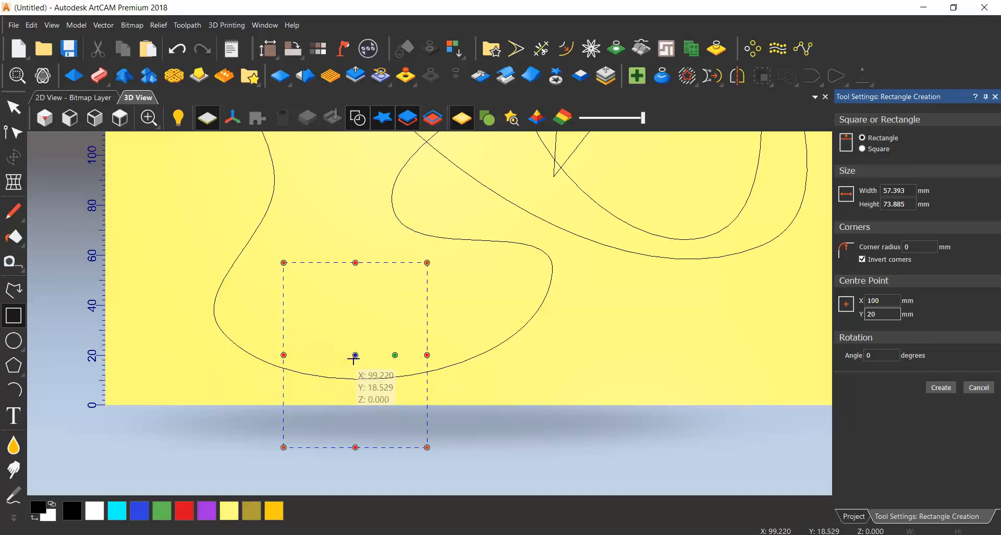
click(892, 302)
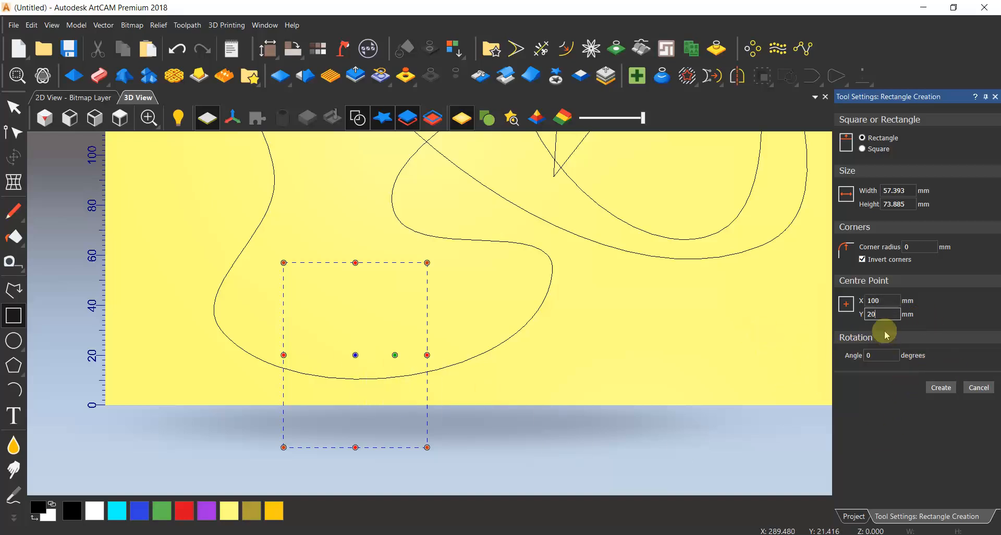
Try rotation angles of 20 and 45 degrees on the rectangle.
click(885, 361)
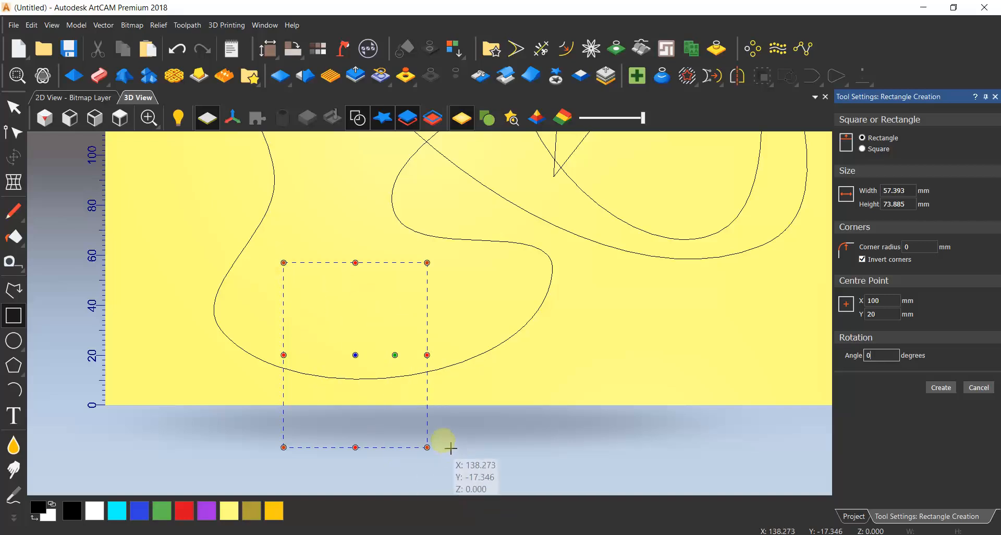
text(20)
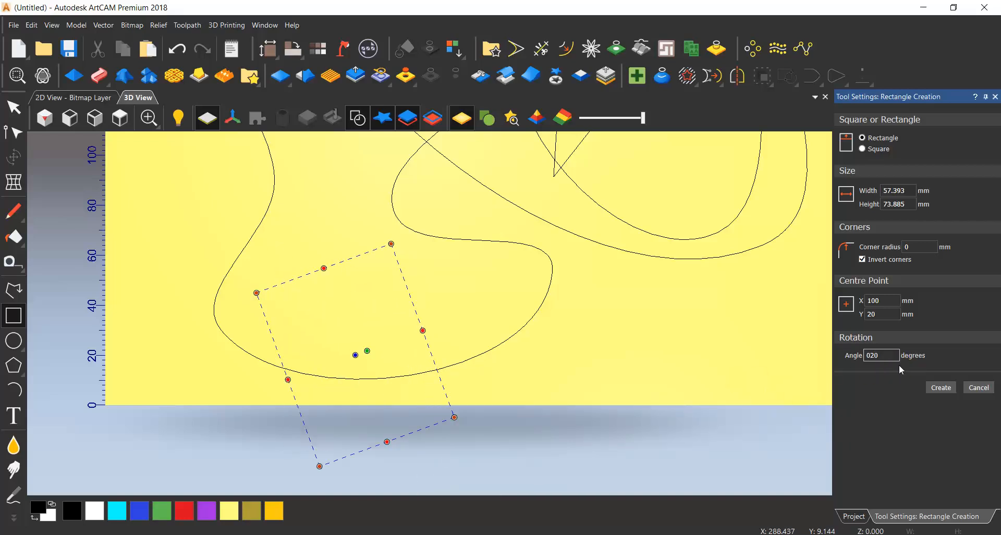
key(BackSpace)
key(BackSpace)
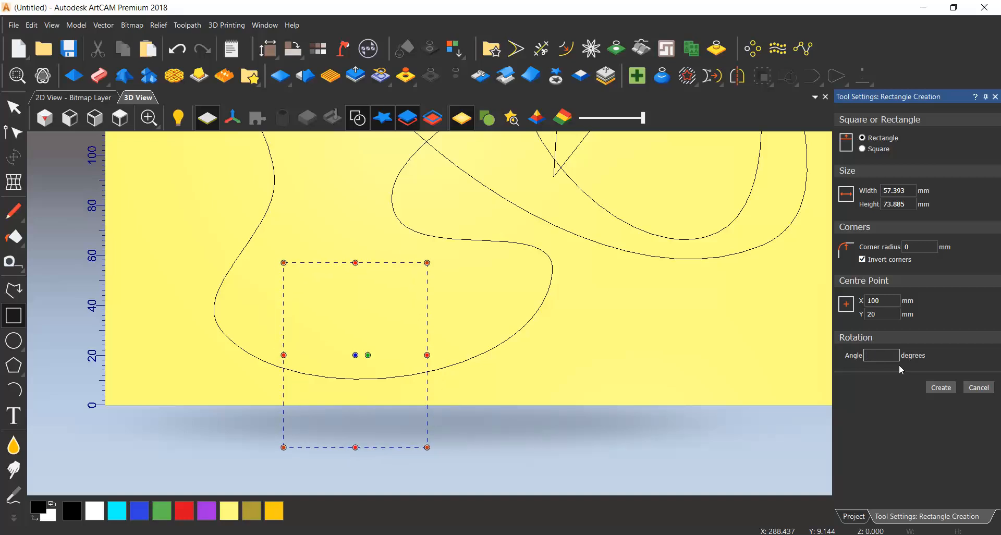
text(45)
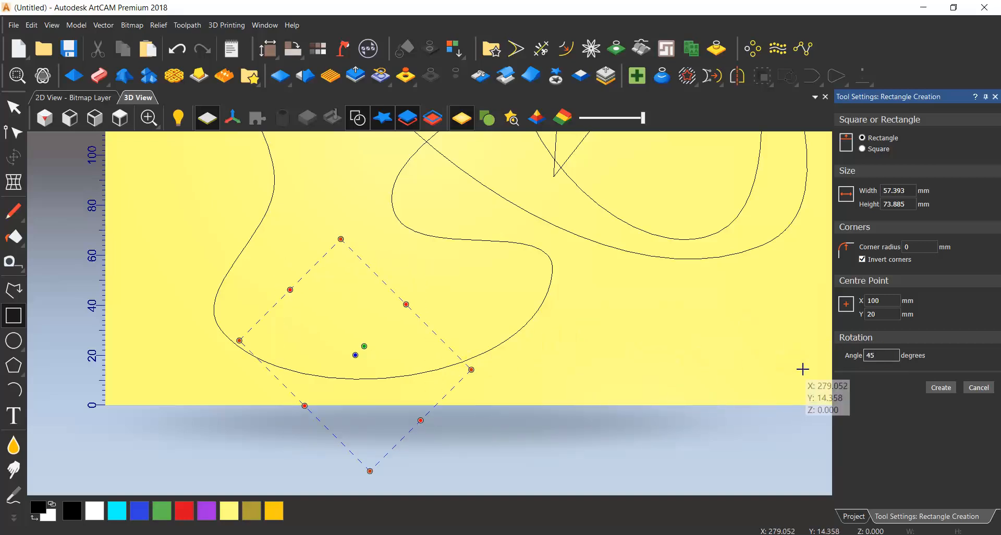
text(90)
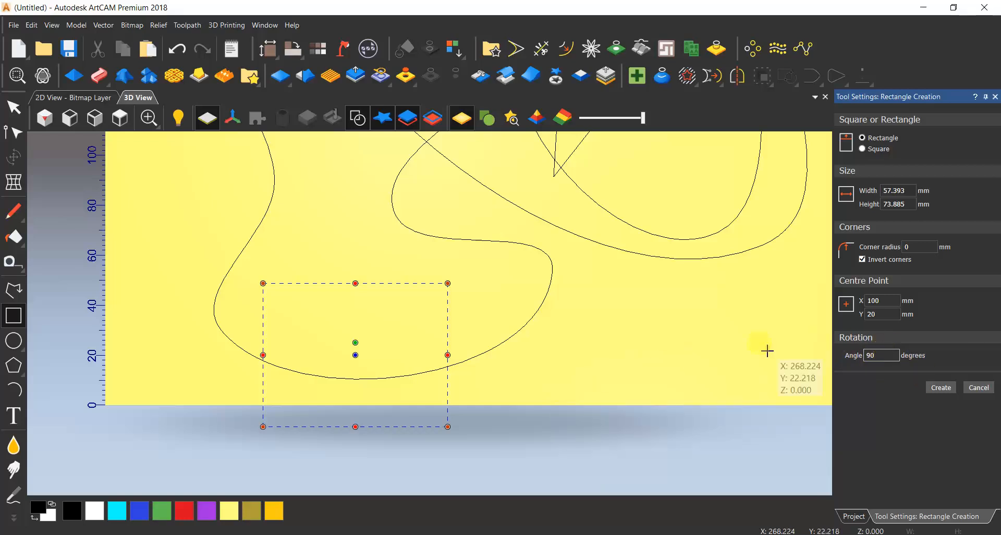
Set the rectangle's rotation angle to 90 degrees and create it.
click(941, 387)
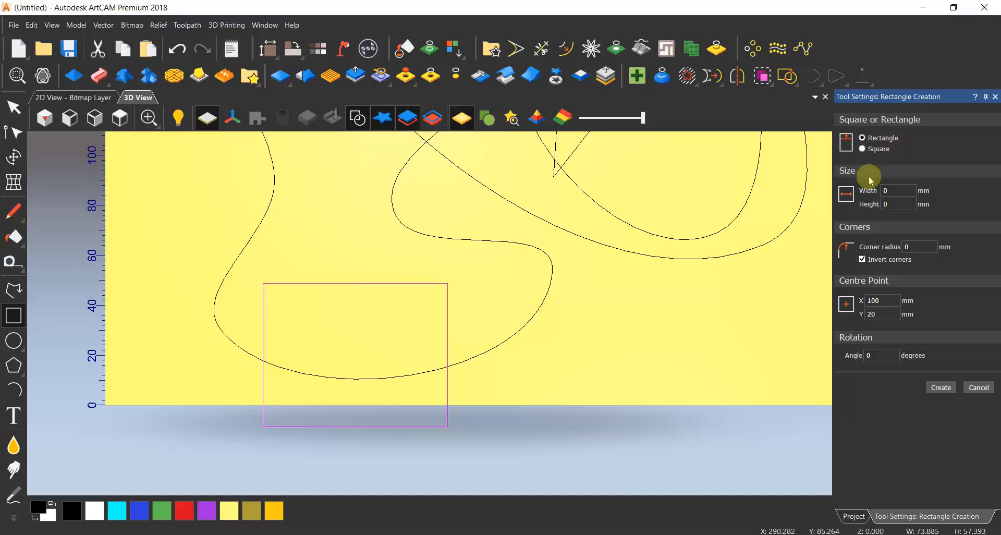
Draw a freehand square of about 68 mm across the model's lower edge and set its width to 20 mm.
click(861, 150)
scroll(498, 324, down, 3)
scroll(571, 317, up, 1)
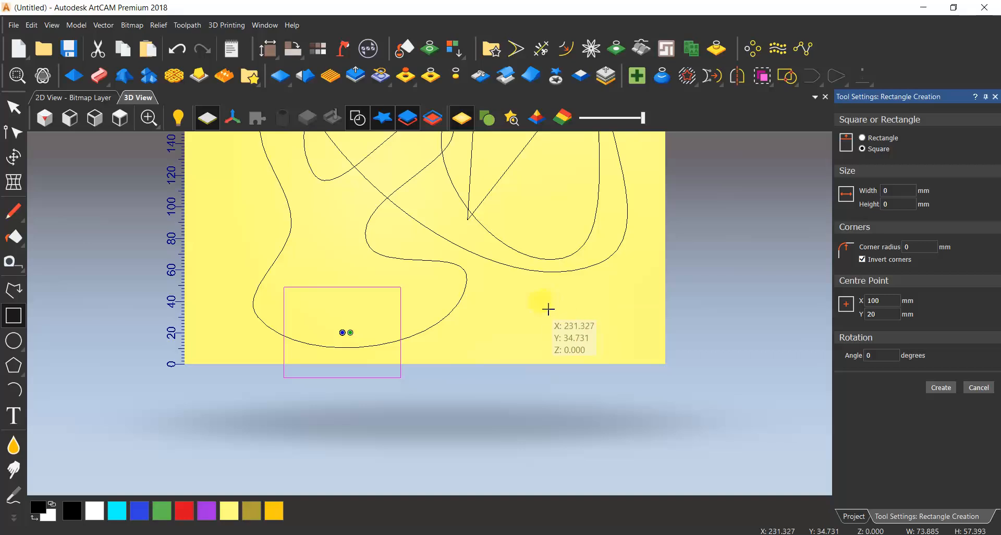
scroll(549, 309, up, 1)
drag(524, 292, 602, 428)
click(602, 427)
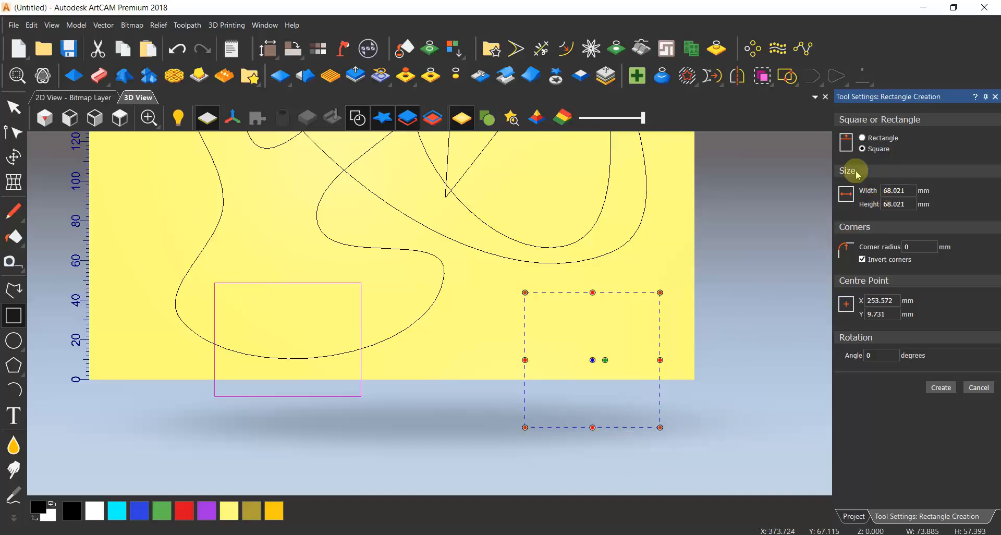
double_click(902, 191)
text(20)
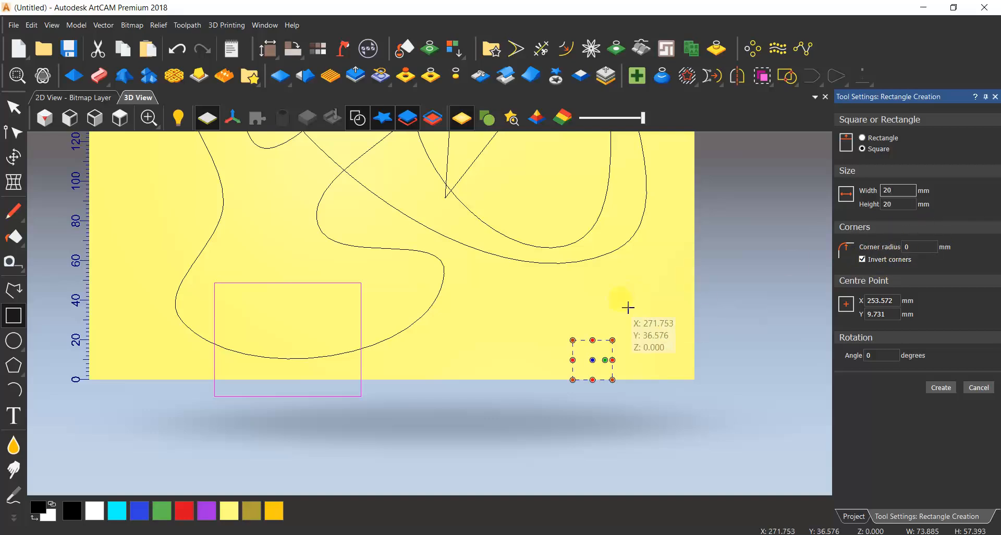
Create the 20 mm square with inverted corners turned off, and discard the tiny extra square started at its corner.
scroll(601, 358, up, 2)
mouse_move(615, 335)
mouse_down()
mouse_move(592, 353)
mouse_move(616, 343)
mouse_up()
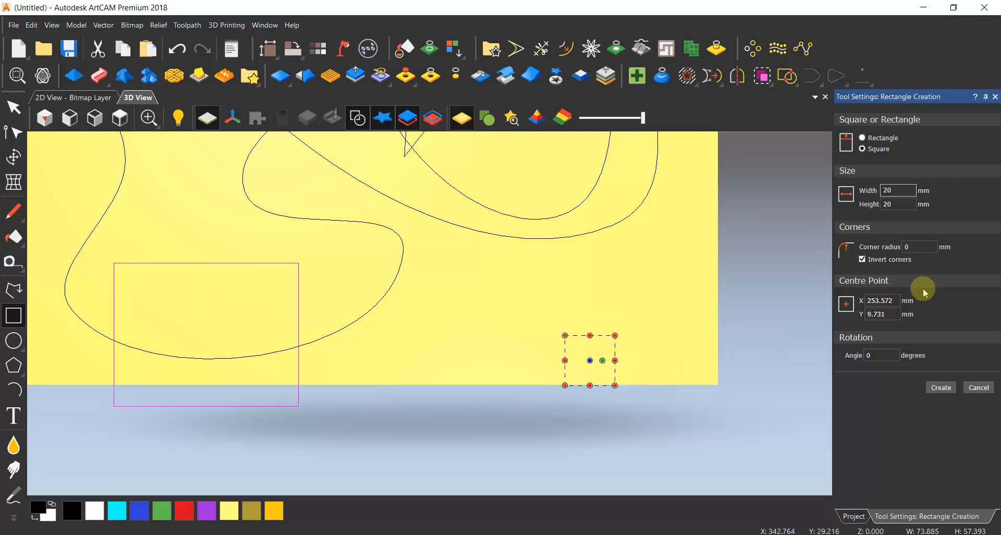
click(860, 259)
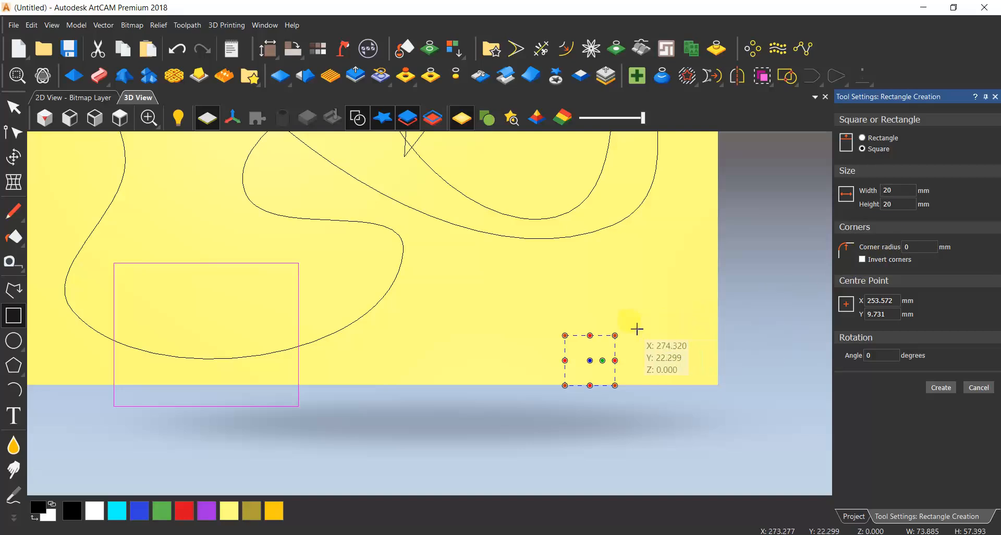
scroll(615, 337, up, 3)
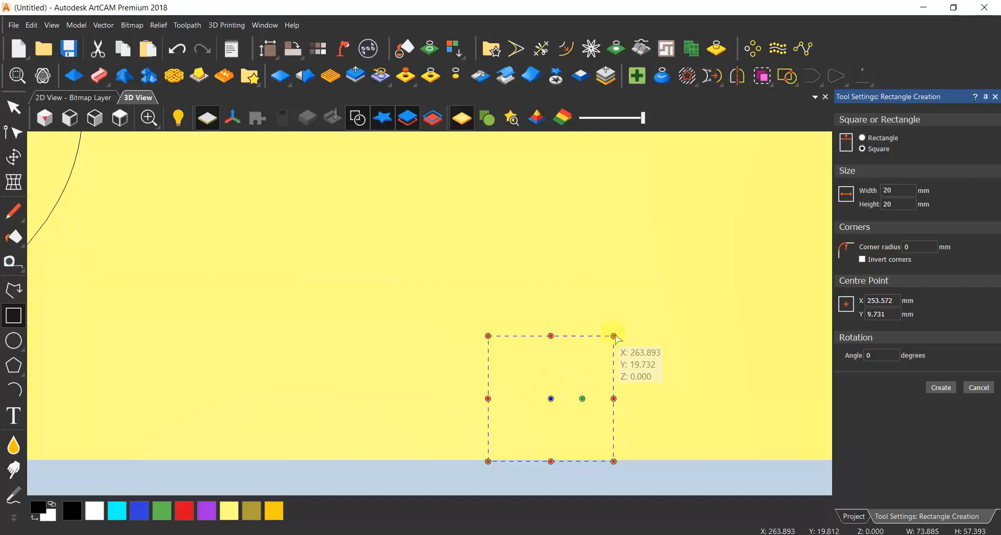
click(614, 337)
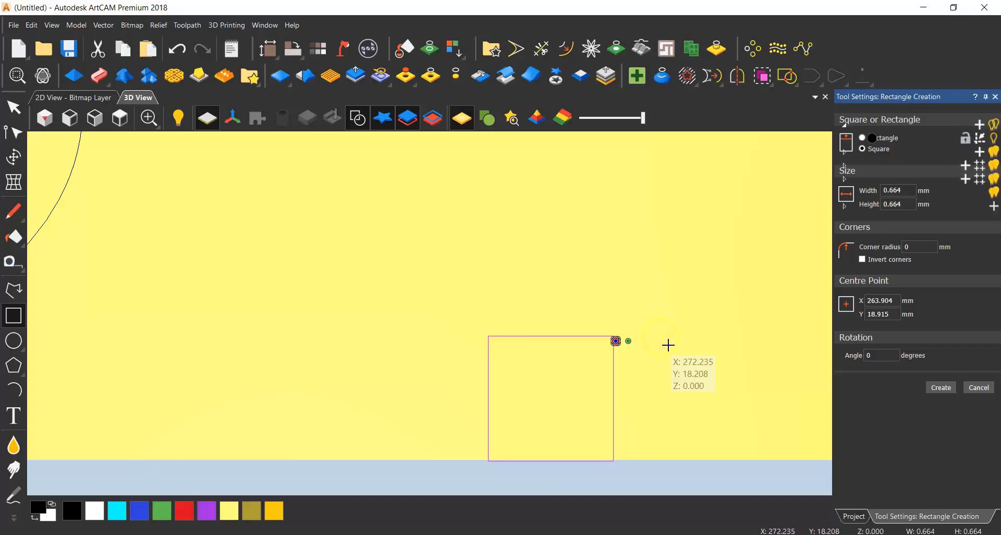
key(Escape)
key(Escape)
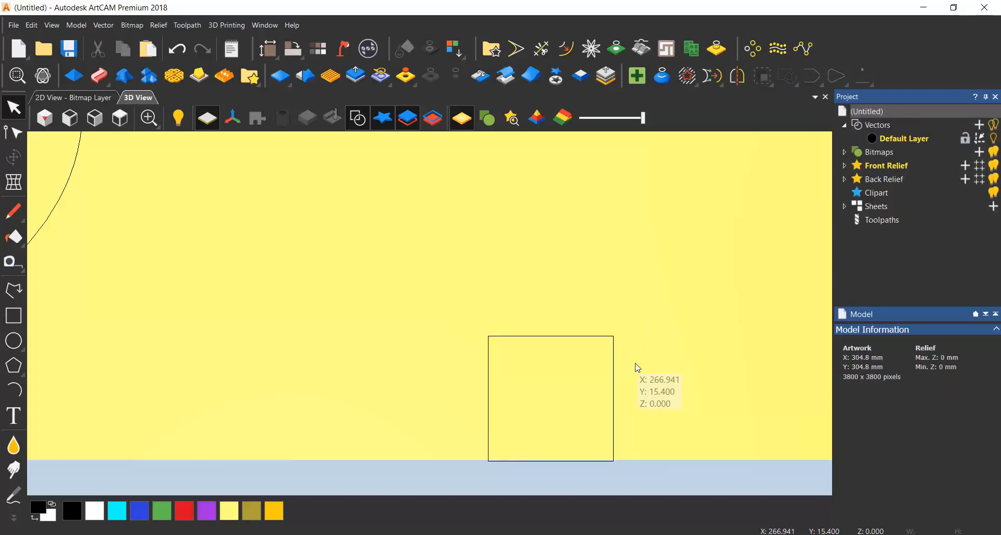
Draw a square of about 17.9 mm near the 20 mm square and round its corners freehand to about 3.7 mm.
click(13, 316)
drag(236, 232, 349, 344)
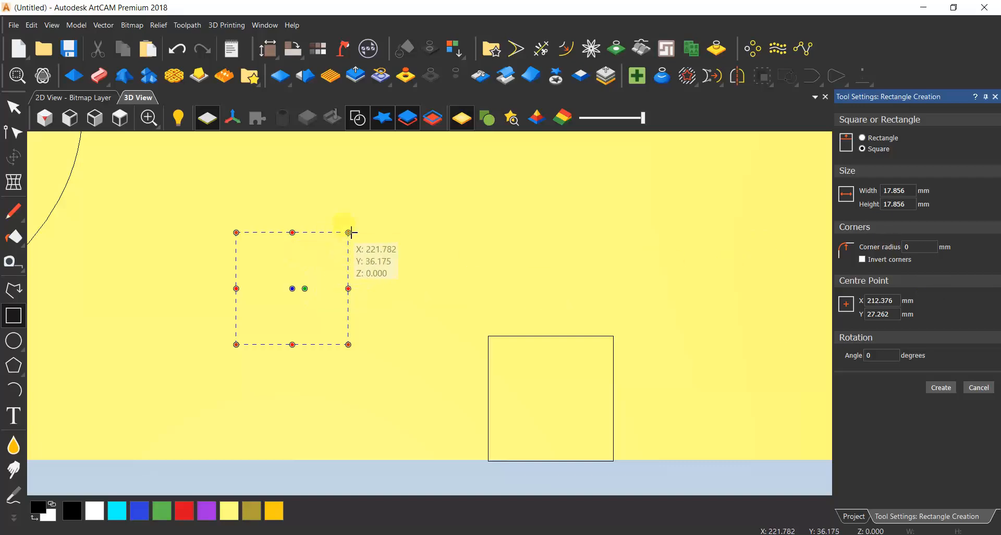
shift+drag(347, 233, 338, 256)
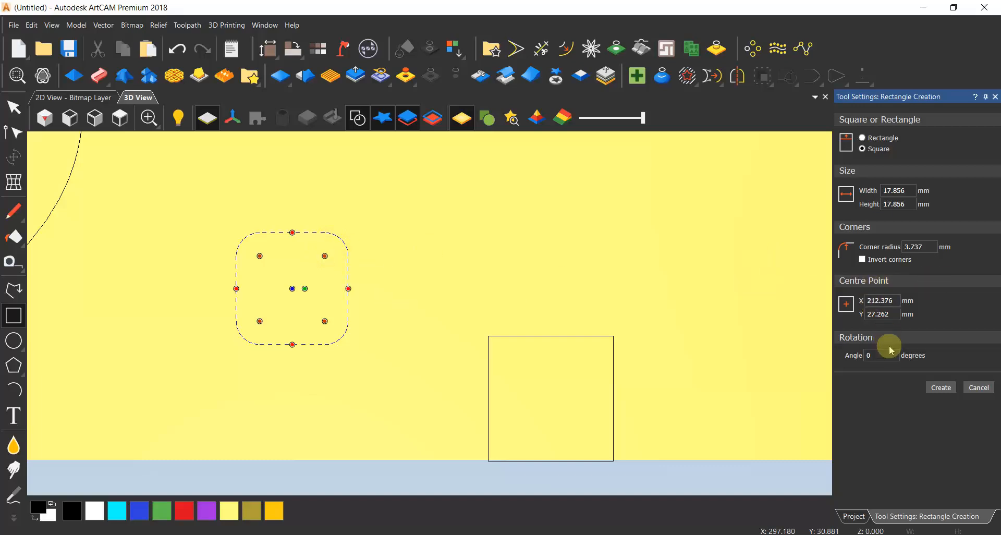
Place the rounded square's centre point at X 30 mm and Y 30 mm.
scroll(365, 292, down, 5)
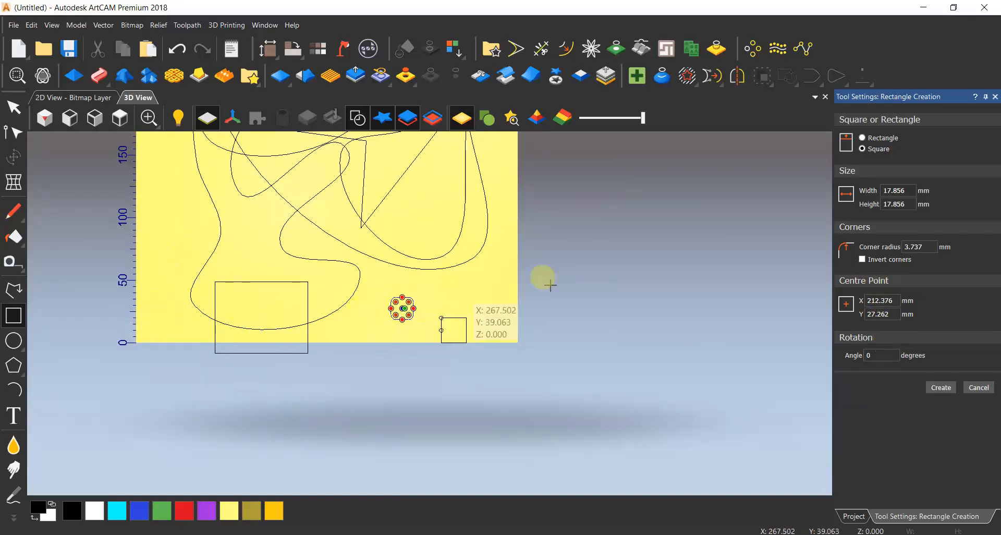
click(897, 314)
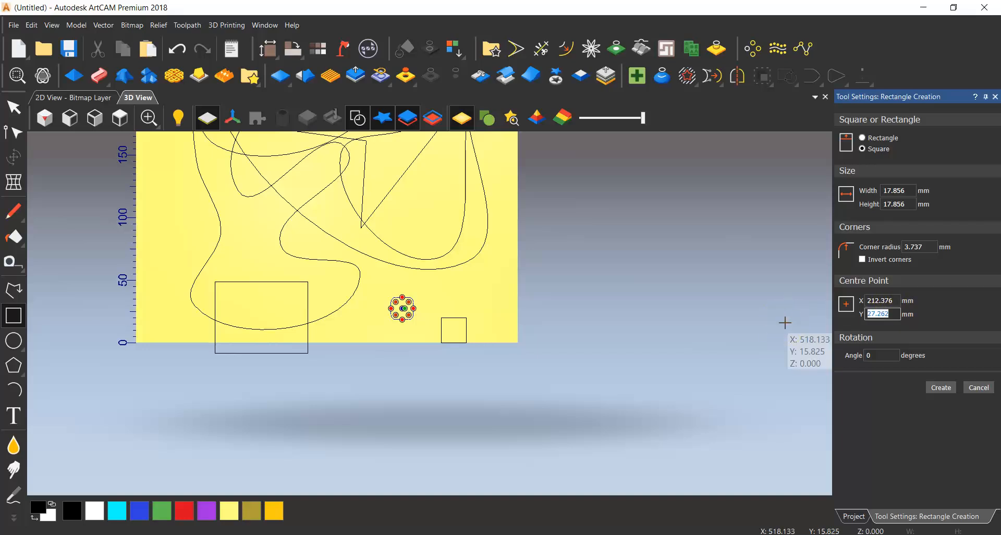
text(30)
click(880, 300)
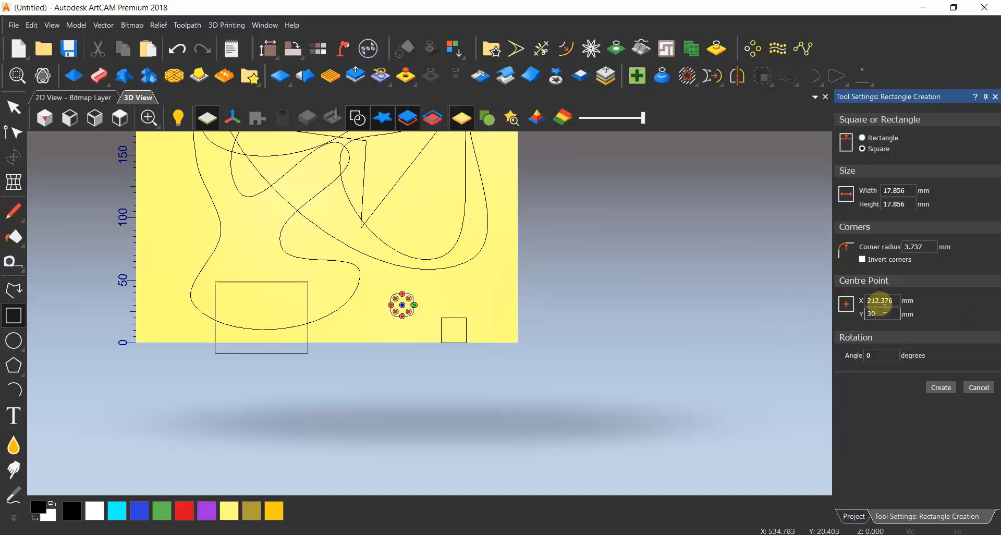
text(30)
Set the rounded square's rotation angle to 20 degrees and create it.
scroll(152, 316, up, 3)
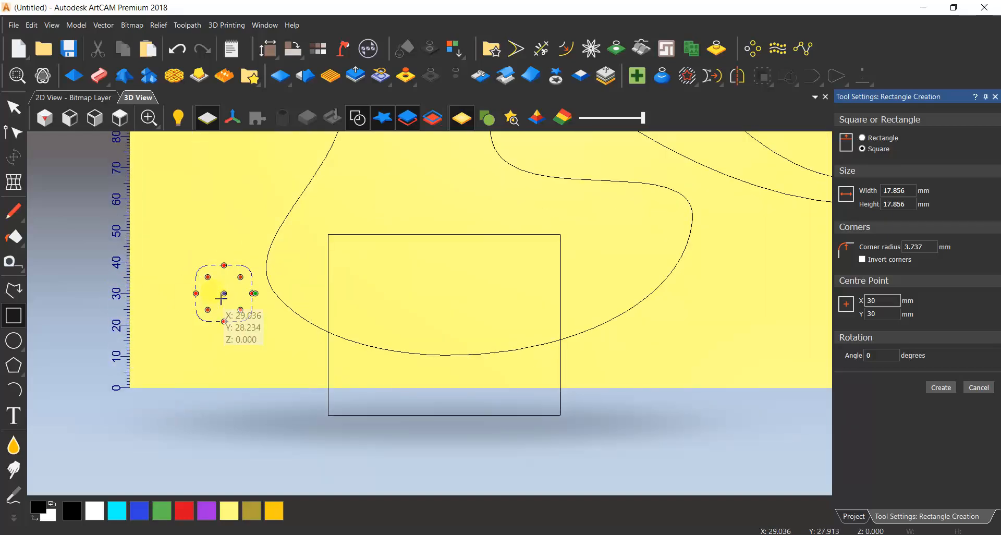
click(869, 355)
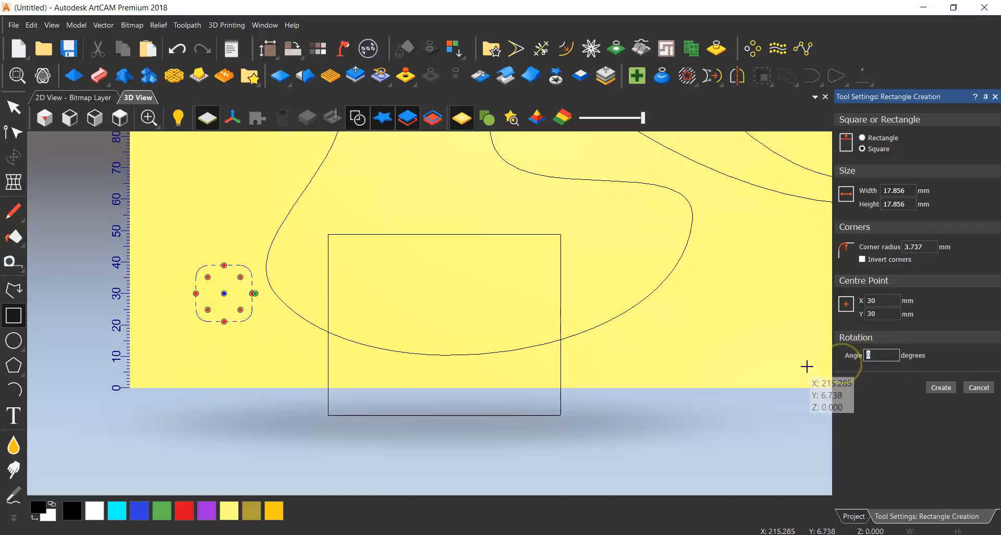
text(20)
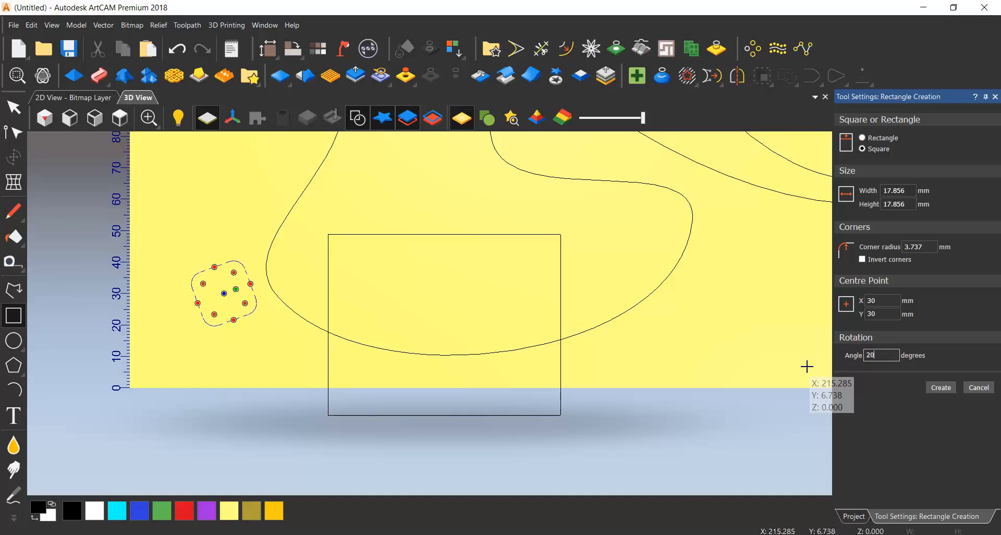
click(941, 387)
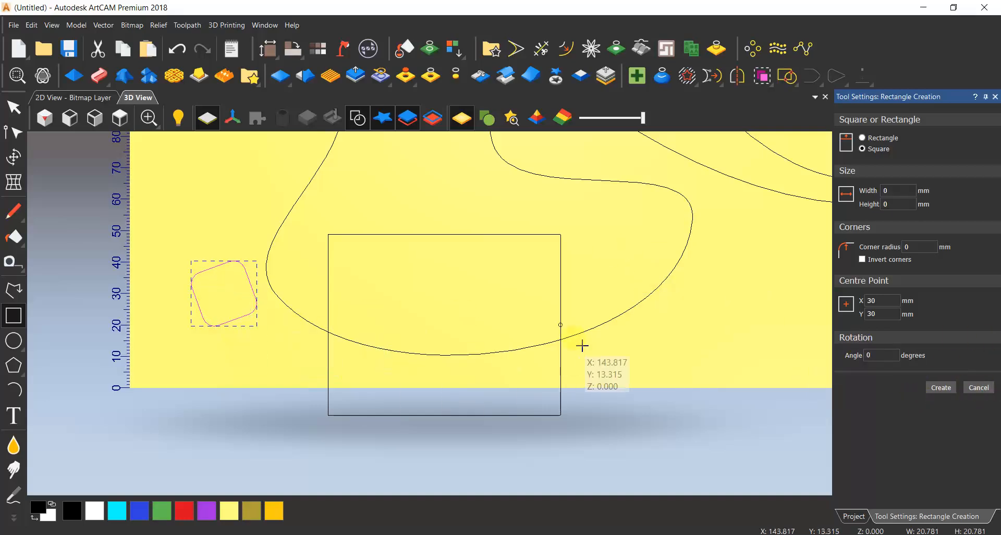
Draw and create a freehand square of about 37.8 mm beside the 20 mm square, and close the rectangle tool.
scroll(582, 344, down, 2)
drag(635, 288, 705, 363)
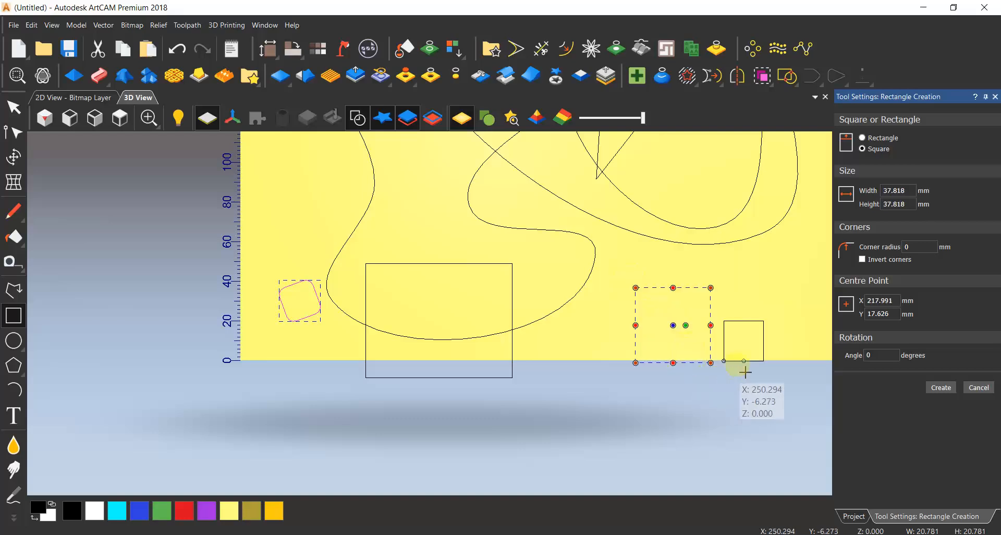
click(932, 392)
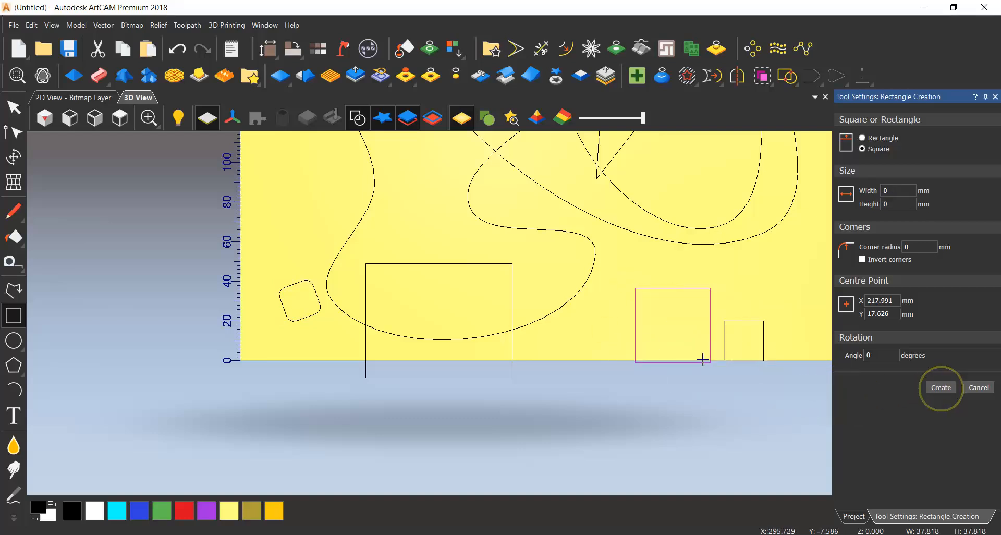
scroll(401, 358, down, 3)
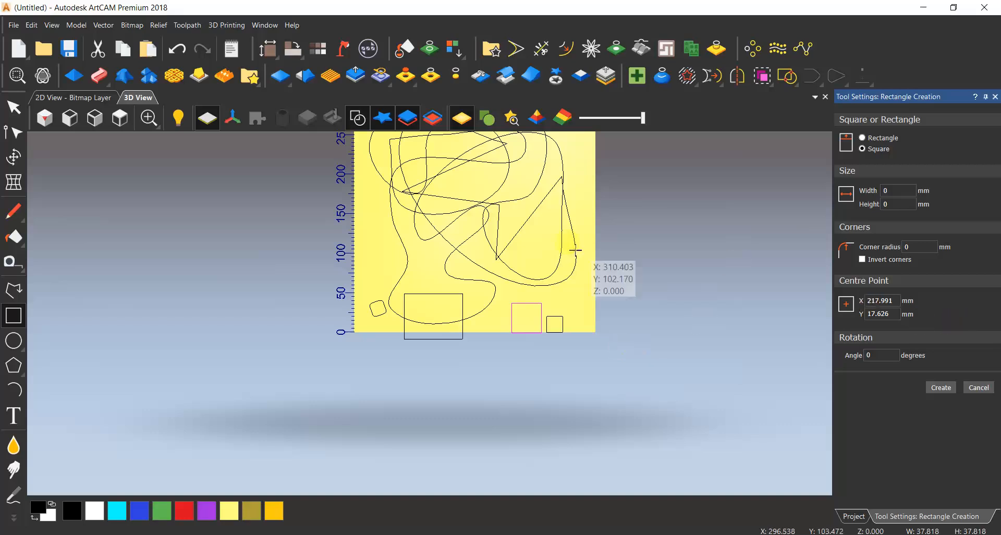
key(Escape)
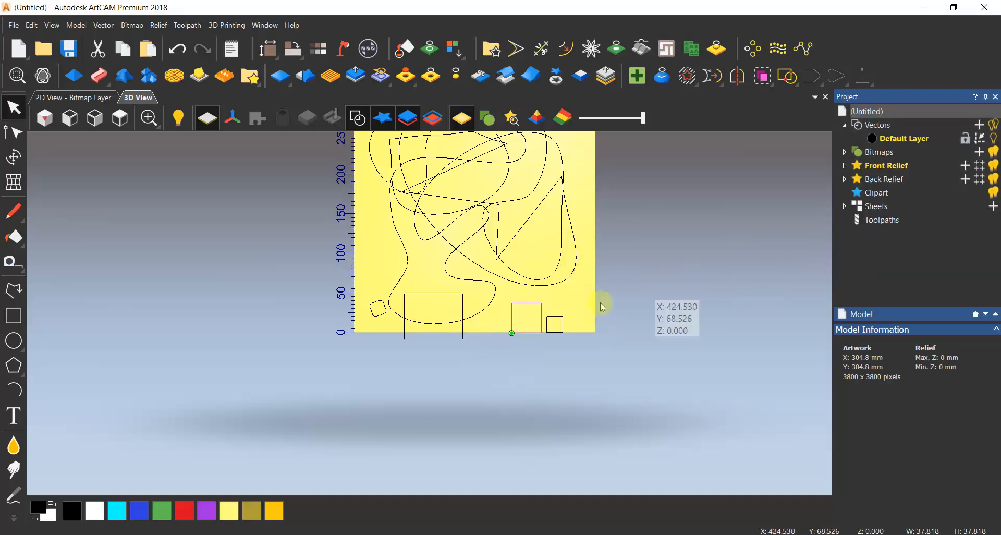
Create a freehand rectangle of about 168 × 242 mm outside the model, beside its right edge, and deselect it.
click(13, 315)
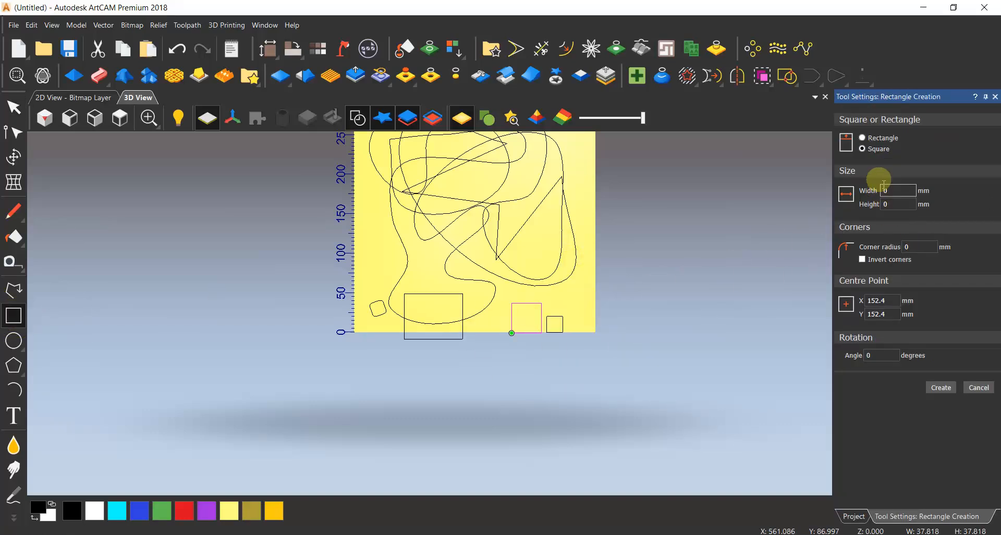
drag(603, 174, 736, 366)
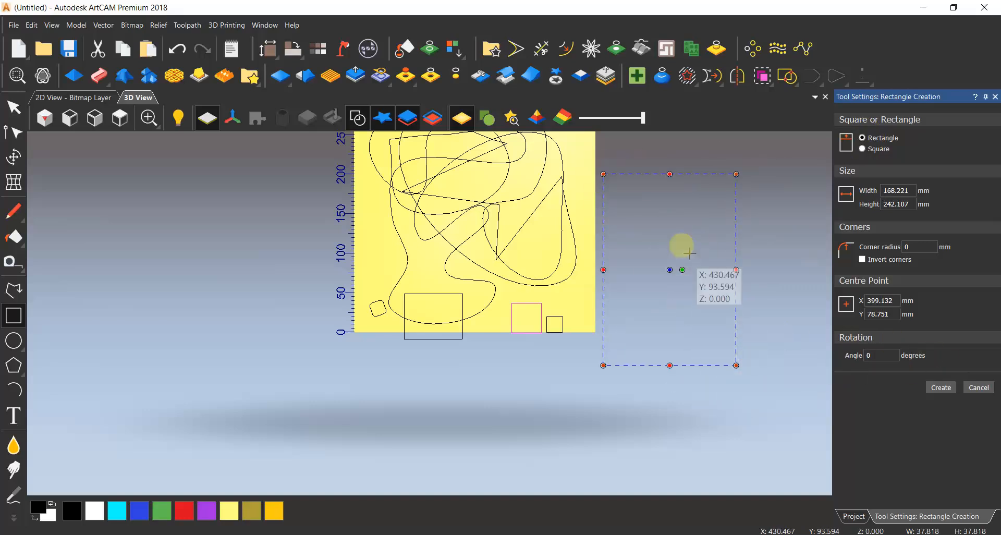
click(693, 334)
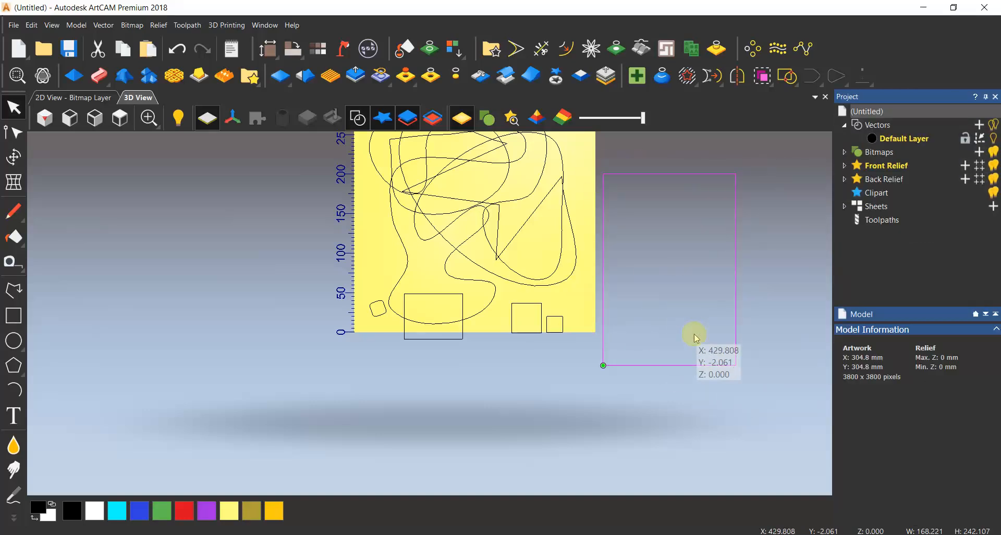
click(617, 425)
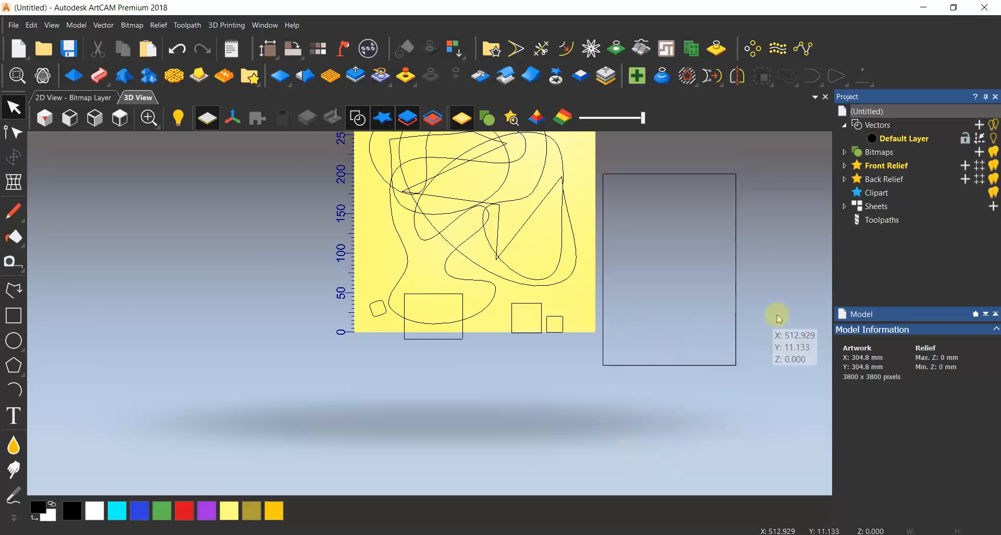
Select all the vectors on and beside the model with a selection window.
scroll(522, 323, down, 2)
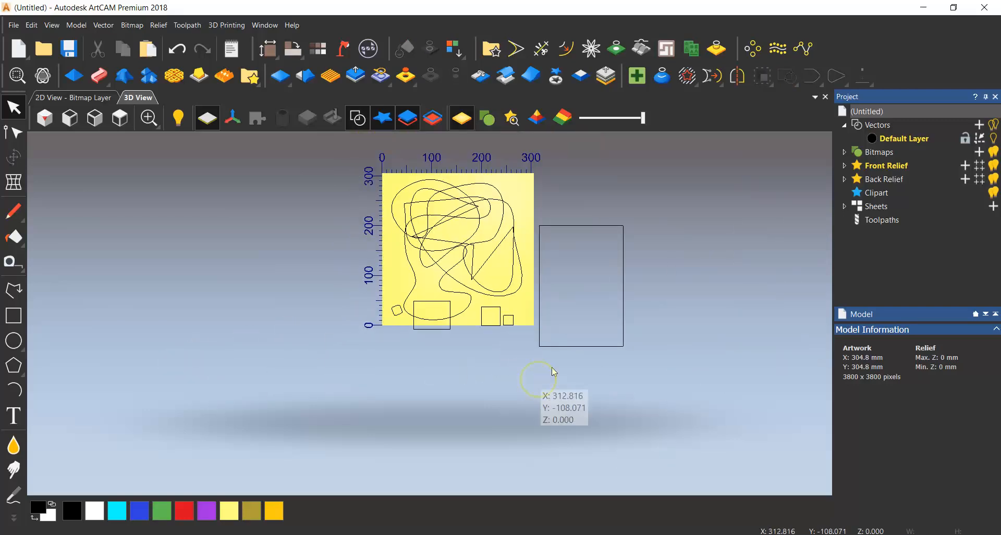
drag(686, 149, 217, 409)
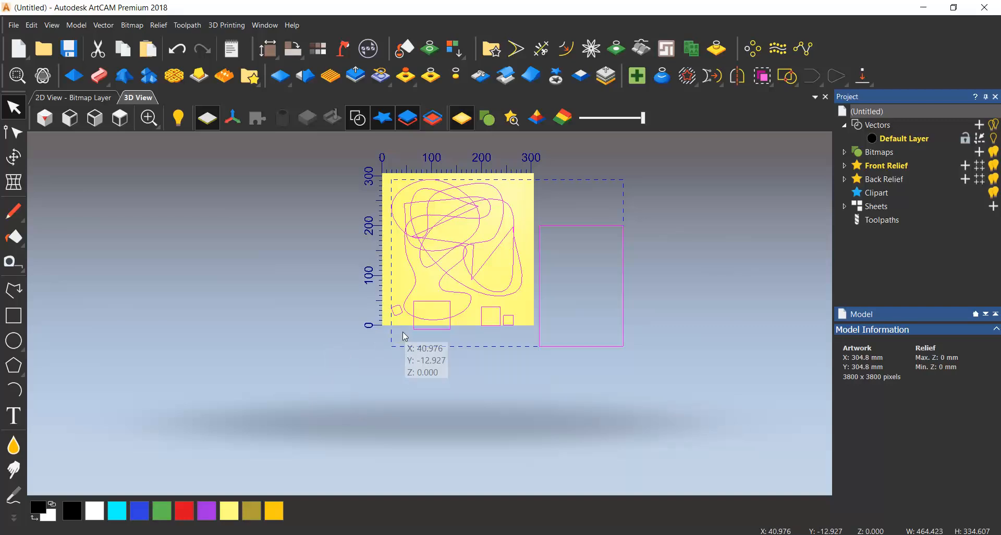
click(543, 413)
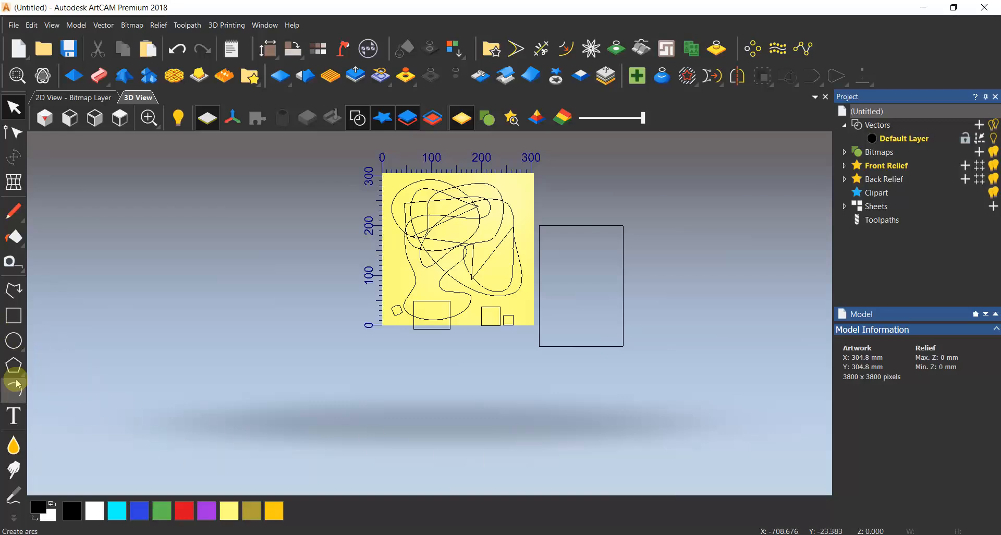
drag(667, 156, 295, 357)
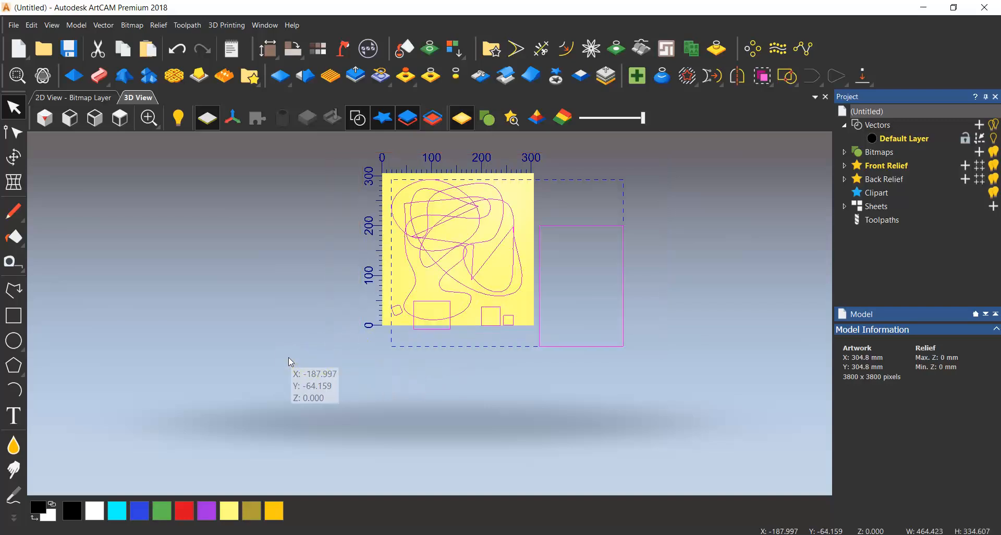